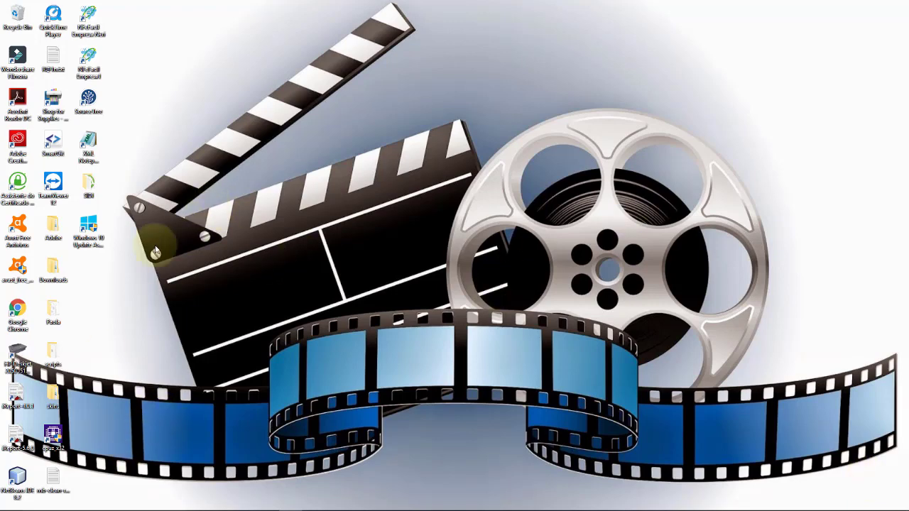
mouse_move(123, 510)
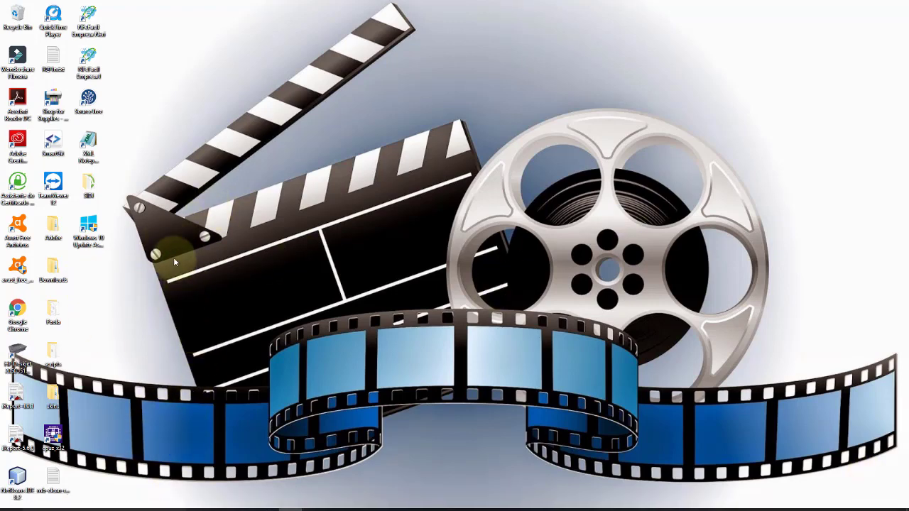
double_click(27, 310)
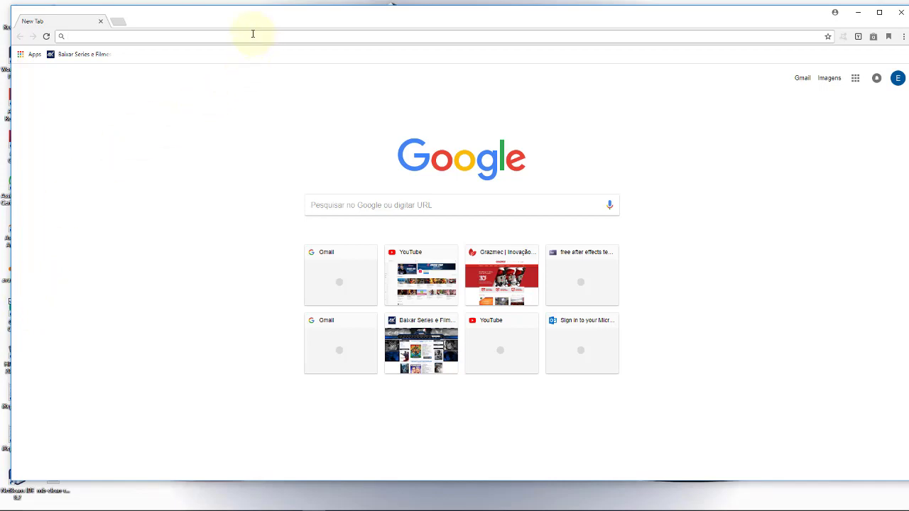
click(252, 34)
text(www.ado)
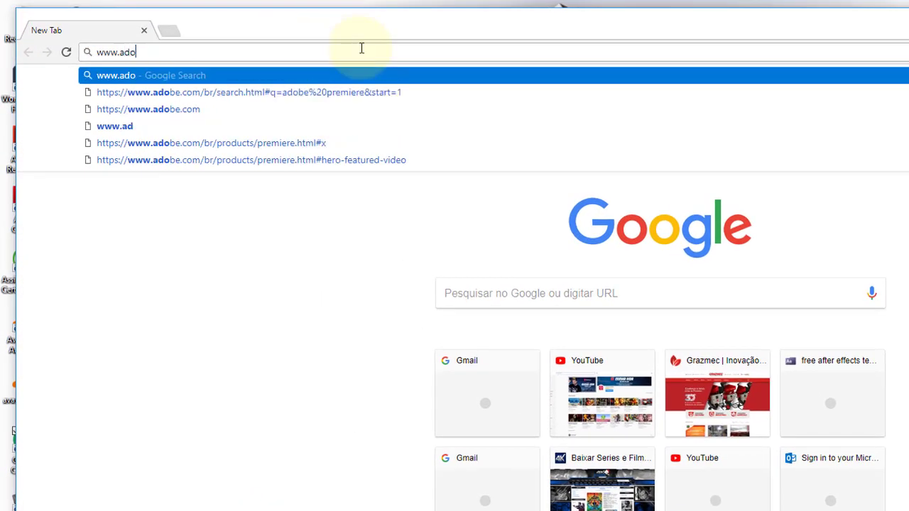
text(be.com)
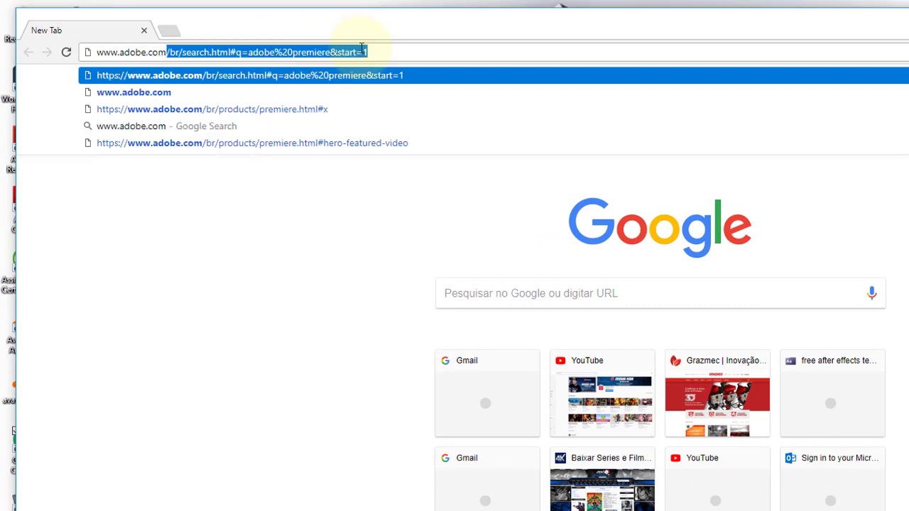
text(.br)
key(Return)
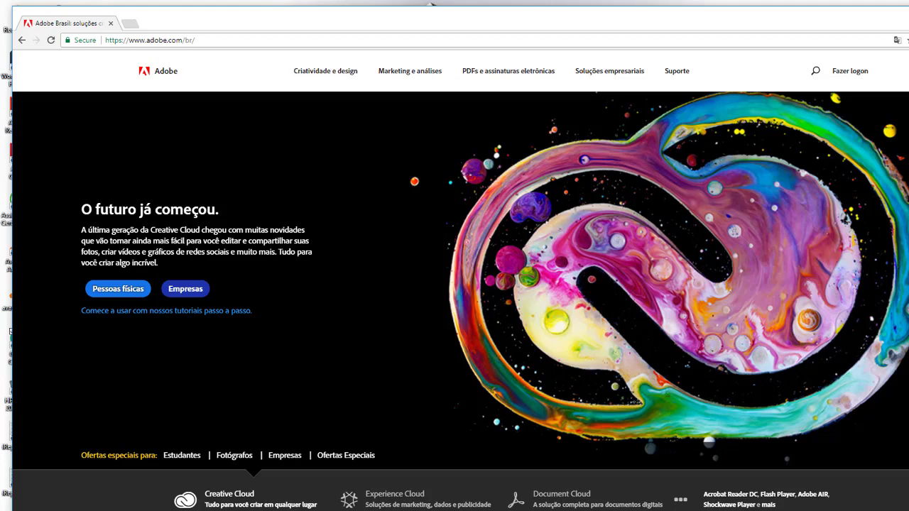
Search adobe.com for 'adobe premiere', correcting the typo before submitting
click(816, 73)
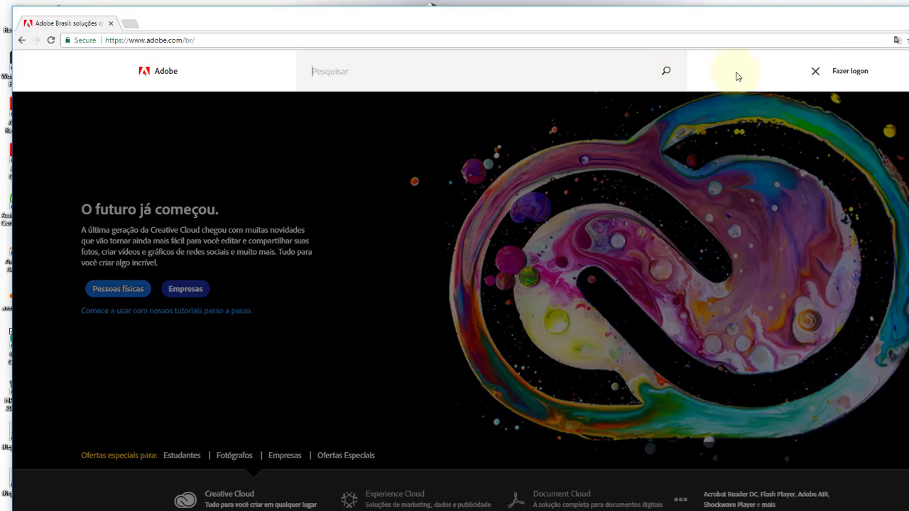
text(a)
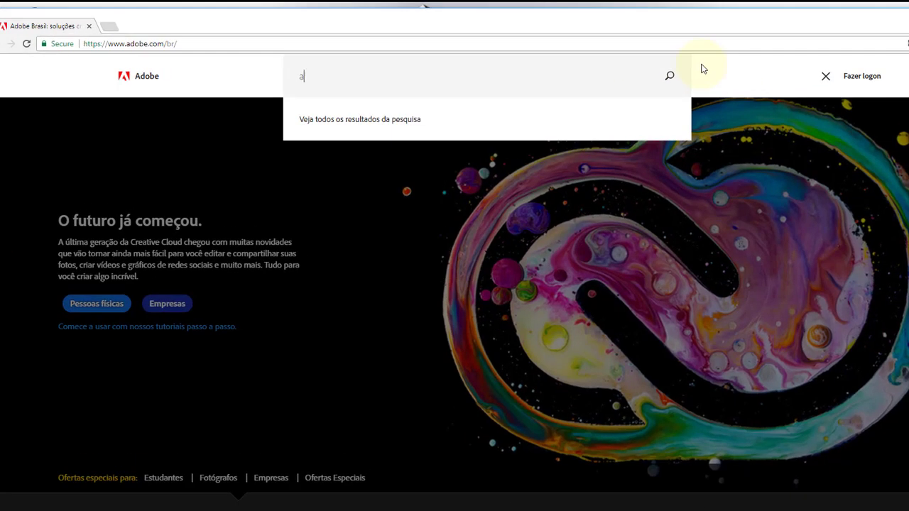
text(dobe oremie)
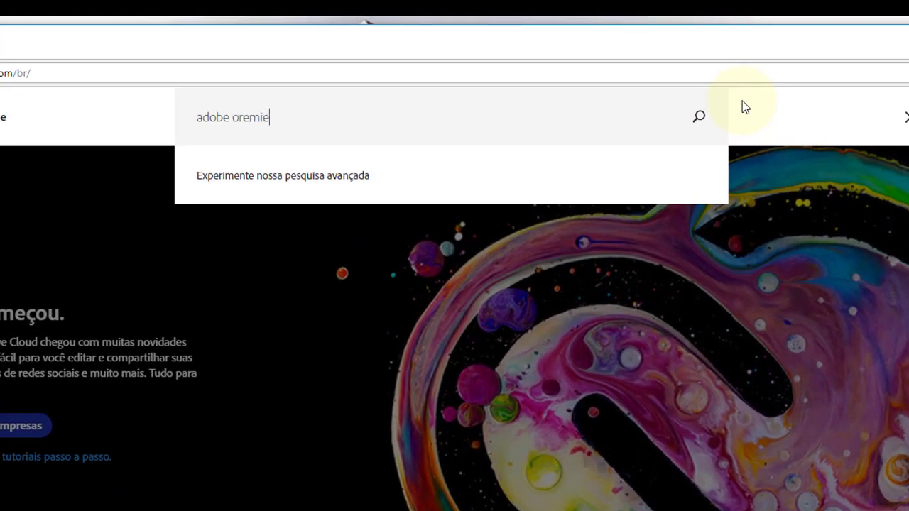
key(BackSpace)
key(BackSpace)
key(BackSpace)
text(ere)
key(Return)
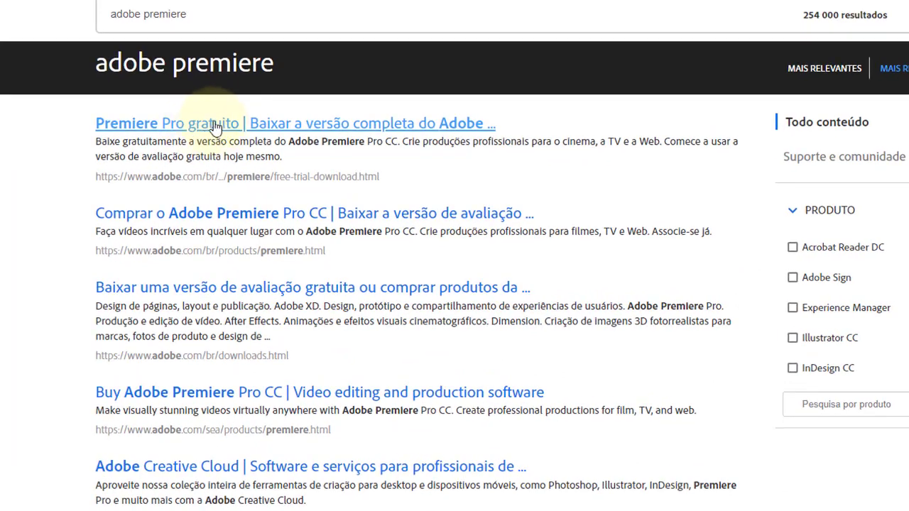
Open the 'Premiere Pro gratuito' result and choose 'Comece a usar a versão de avaliação gratuita'
click(232, 124)
click(469, 126)
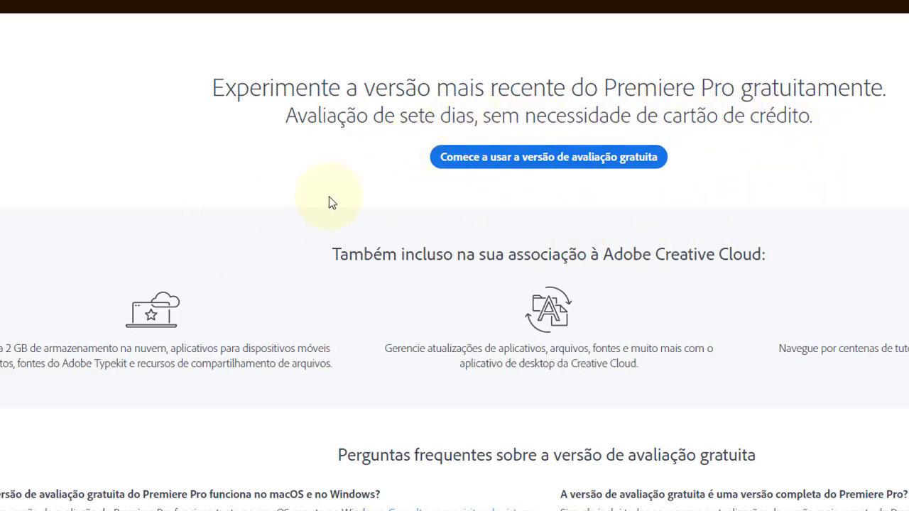
click(552, 165)
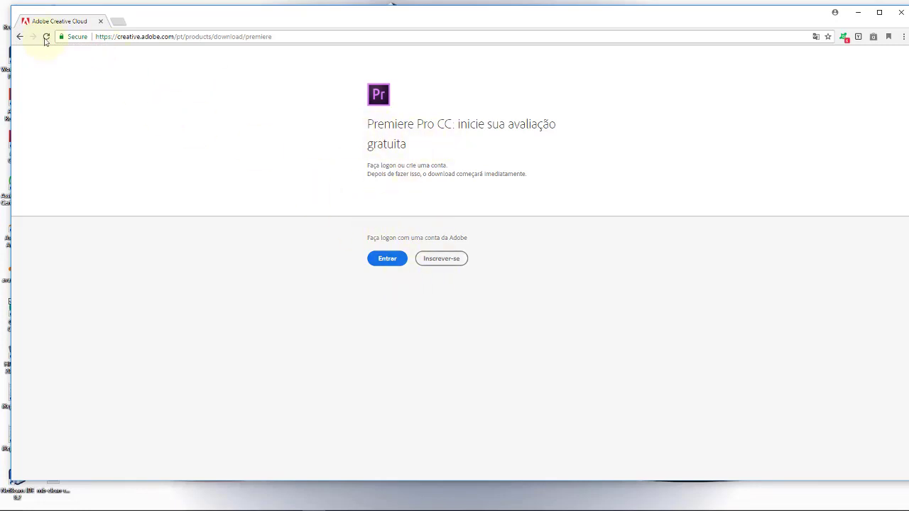
Go back twice to the search results and open 'Comprar o Adobe Premiere Pro CC'
click(17, 38)
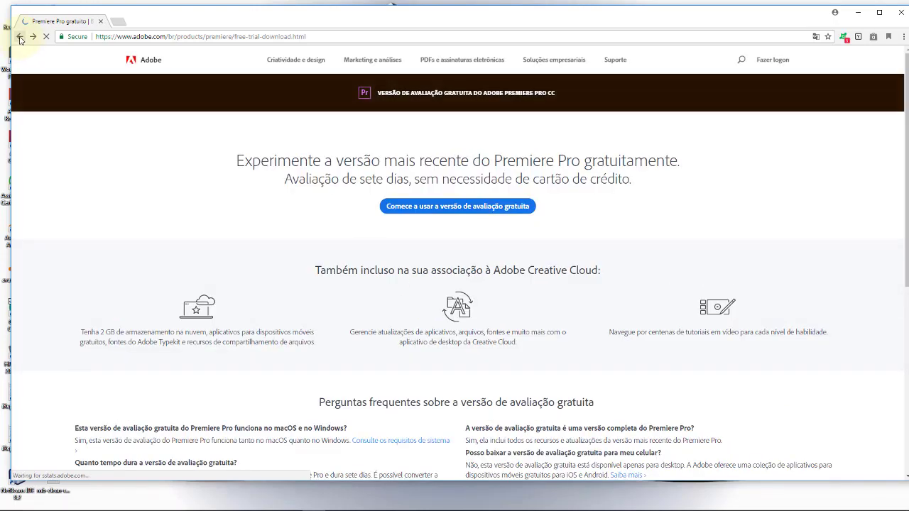
click(20, 37)
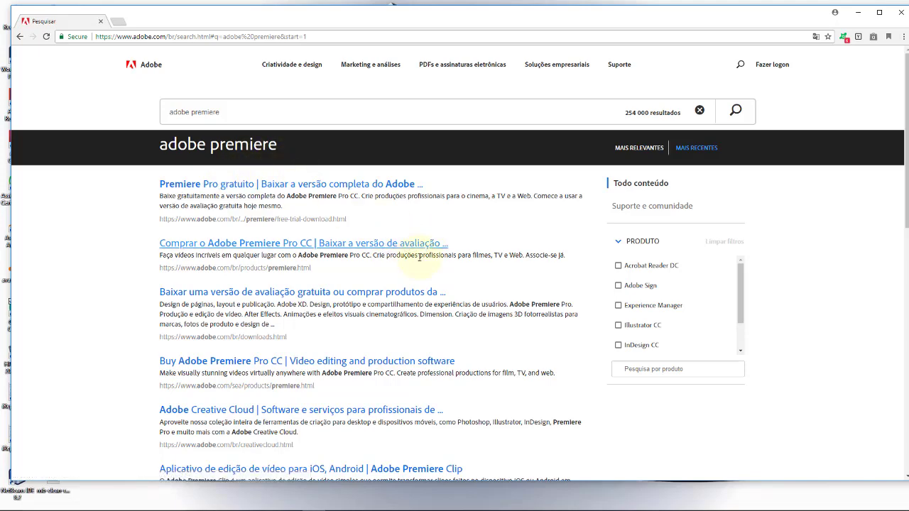
click(420, 244)
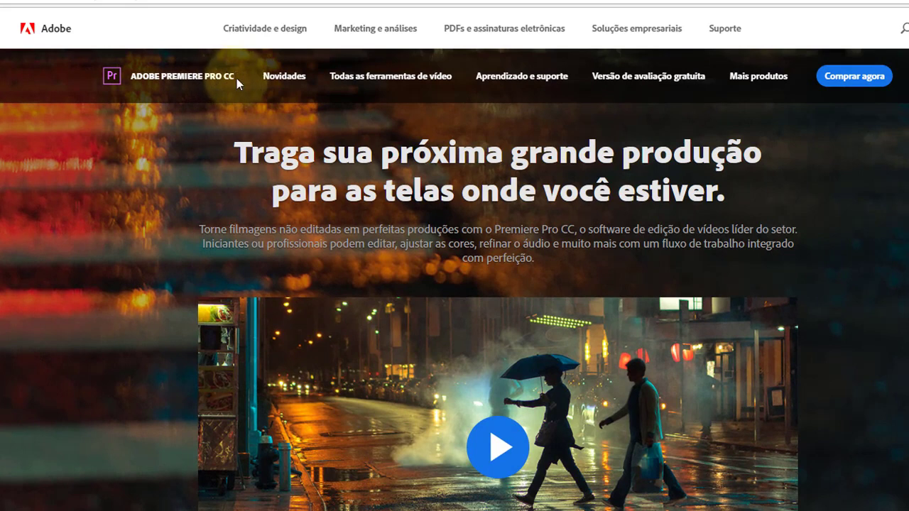
Choose 'Versão de avaliação gratuita', then 'Inscrever-se' to bring up the Creative Cloud sign-up form
click(663, 80)
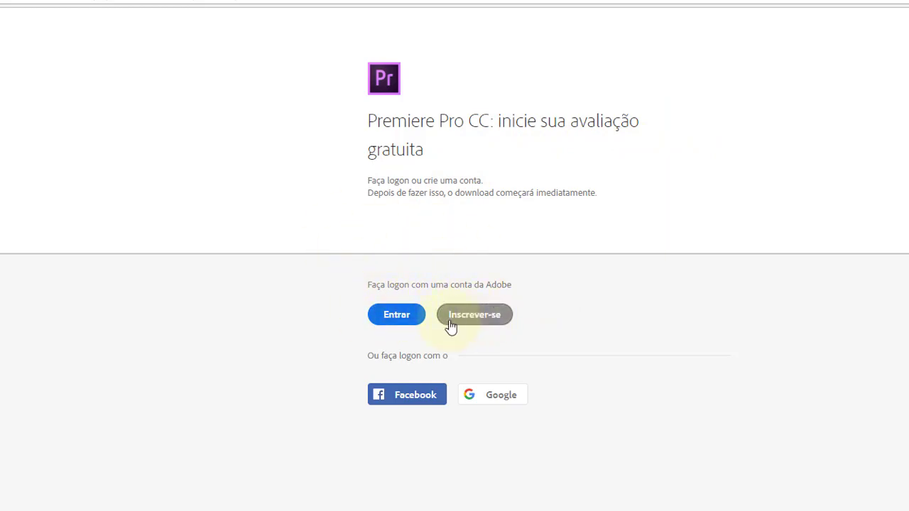
click(421, 402)
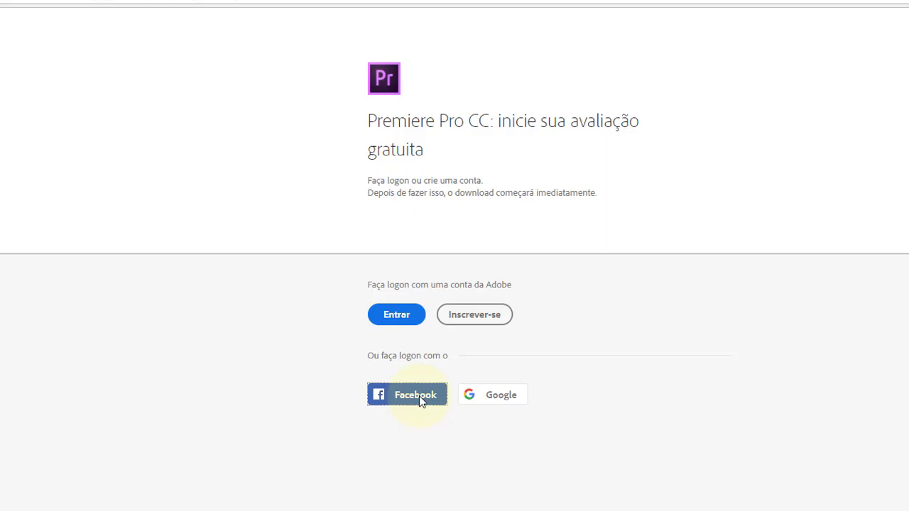
click(473, 313)
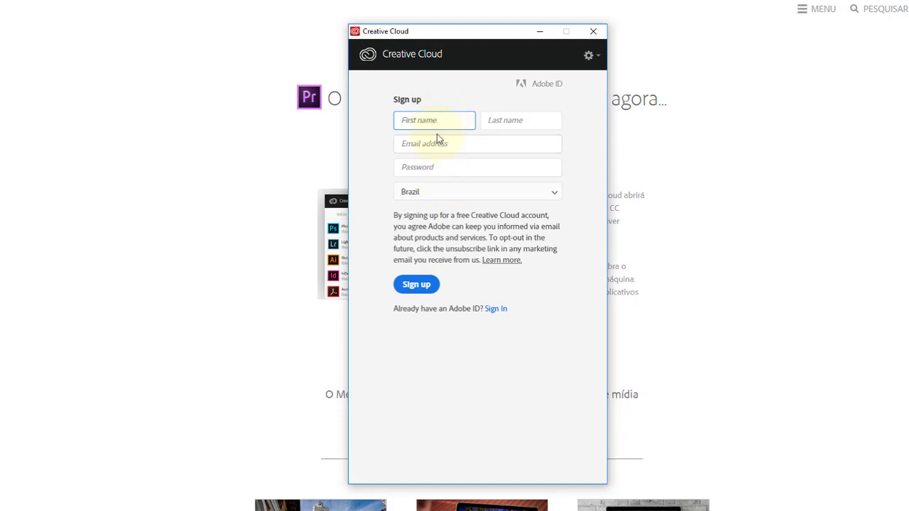
Visit the Last name and Password fields, then close the sign-up window without registering
click(506, 120)
click(477, 168)
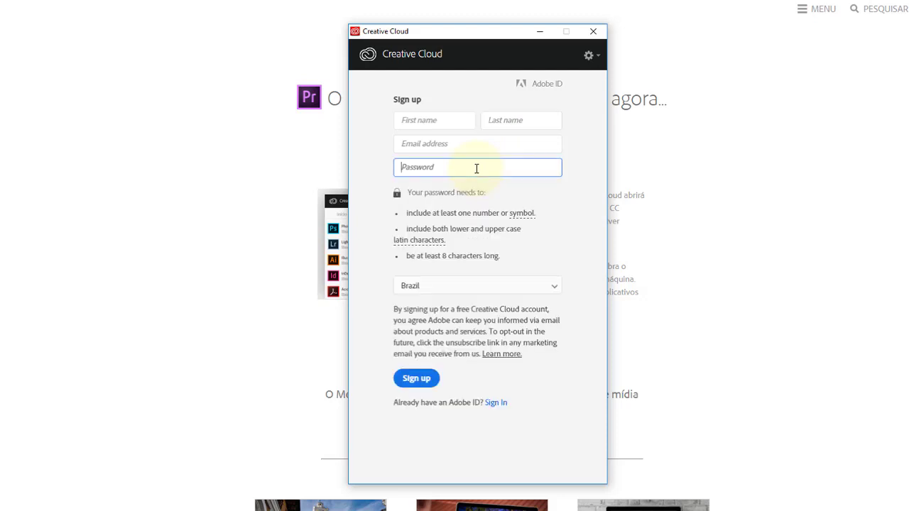
click(587, 128)
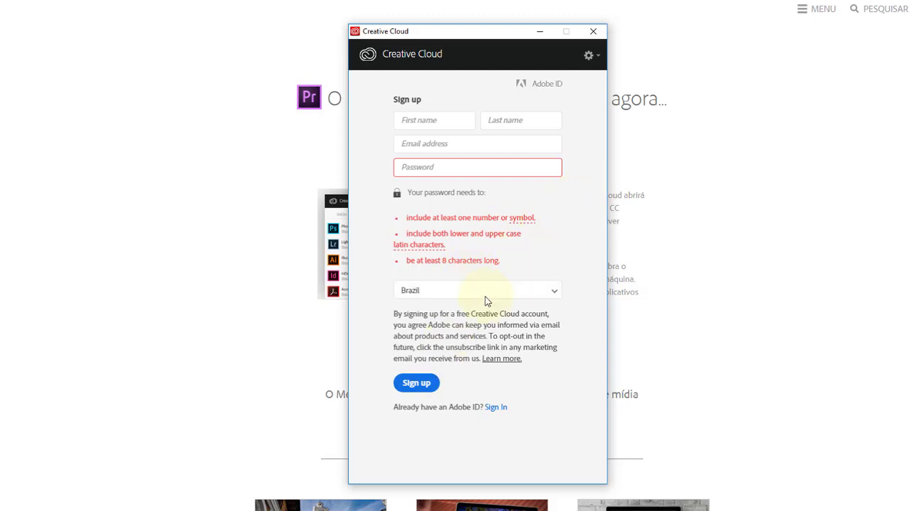
click(594, 33)
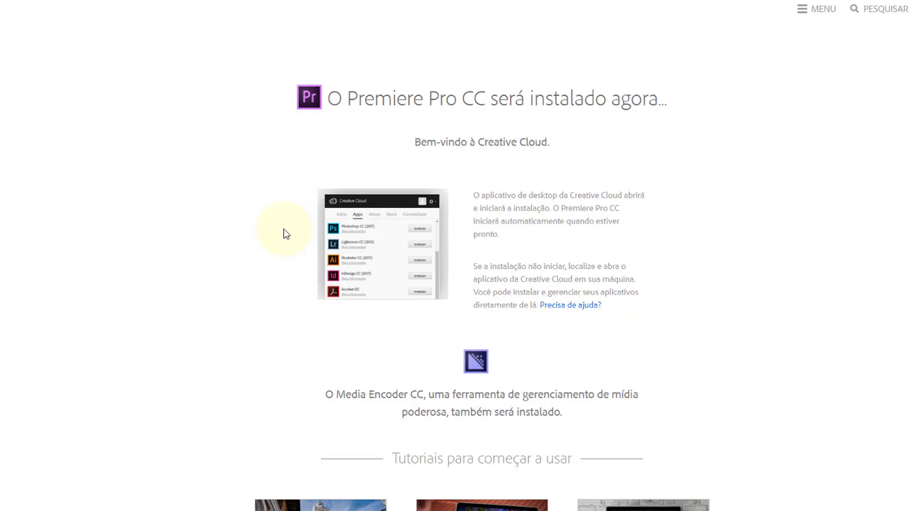
Scroll through the Premiere Pro CC install page, then close Chrome
scroll(455, 284, down, 3)
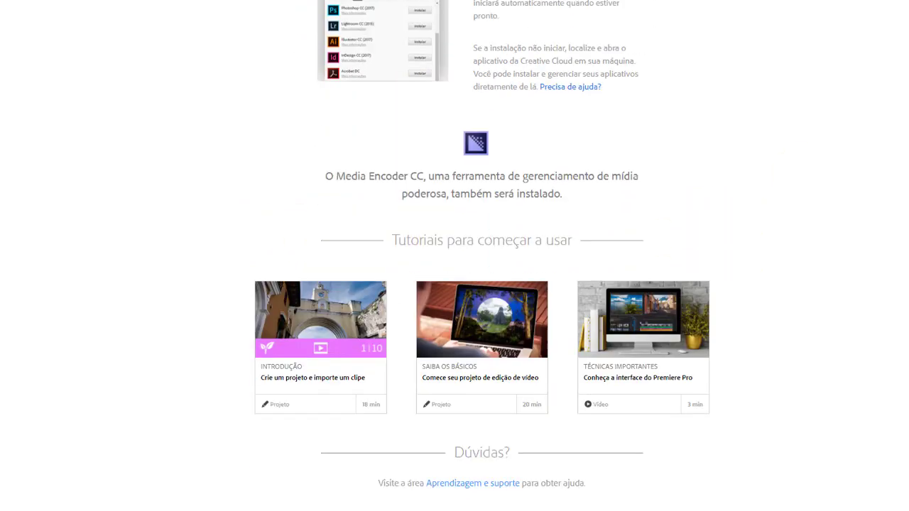
scroll(455, 284, up, 3)
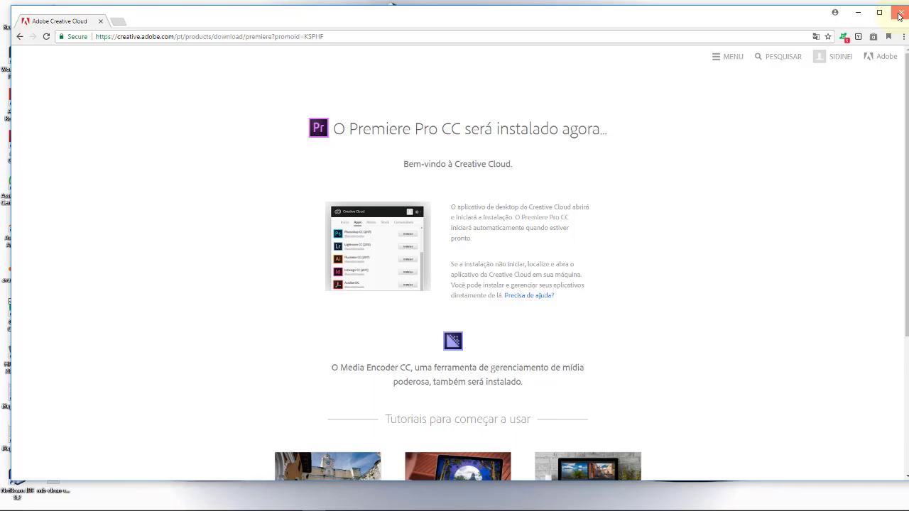
click(900, 14)
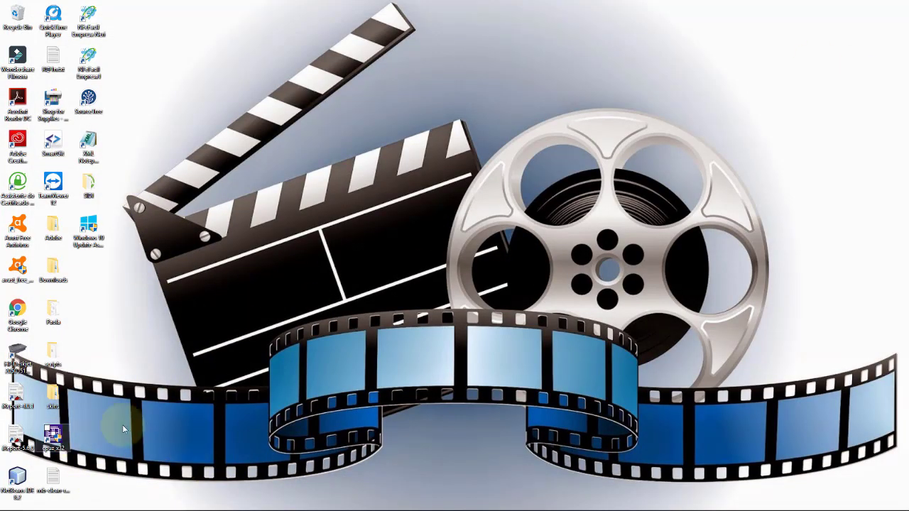
Search Windows for 'premiere' and launch Adobe Premiere Pro CC 2017
click(105, 503)
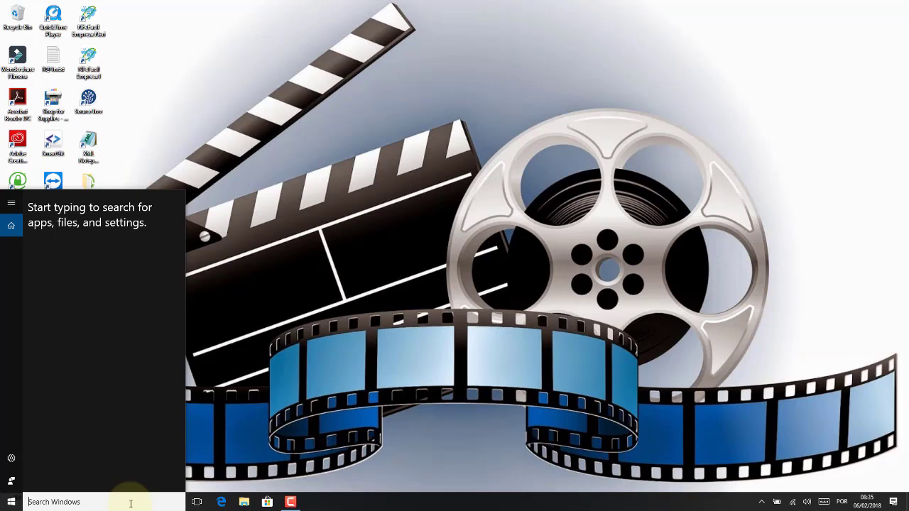
text(p)
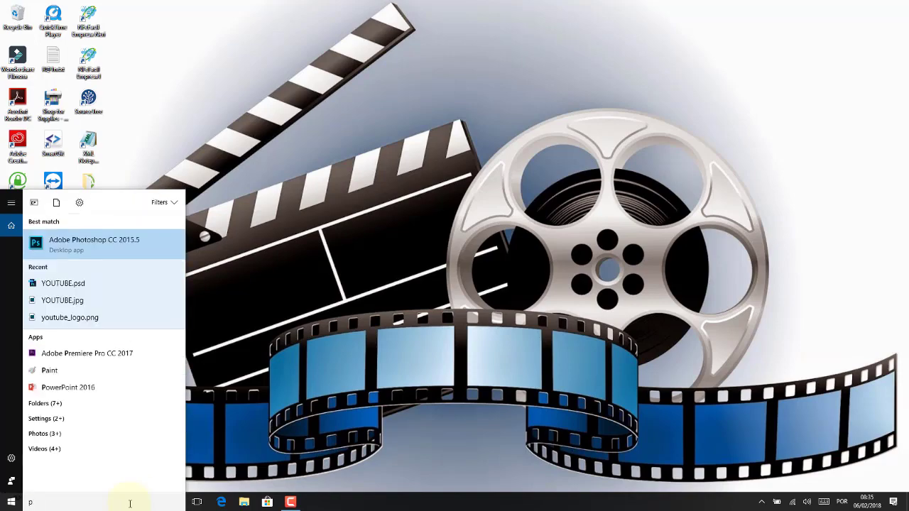
text(remie)
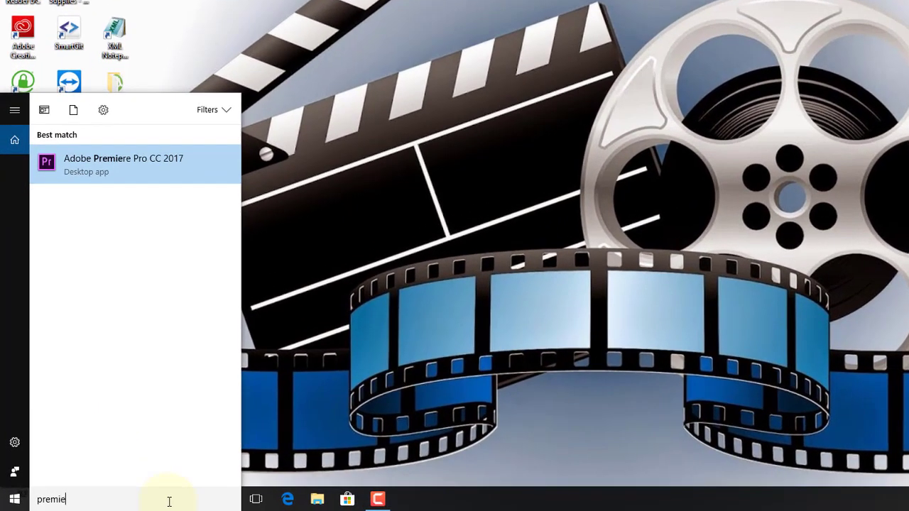
text(re)
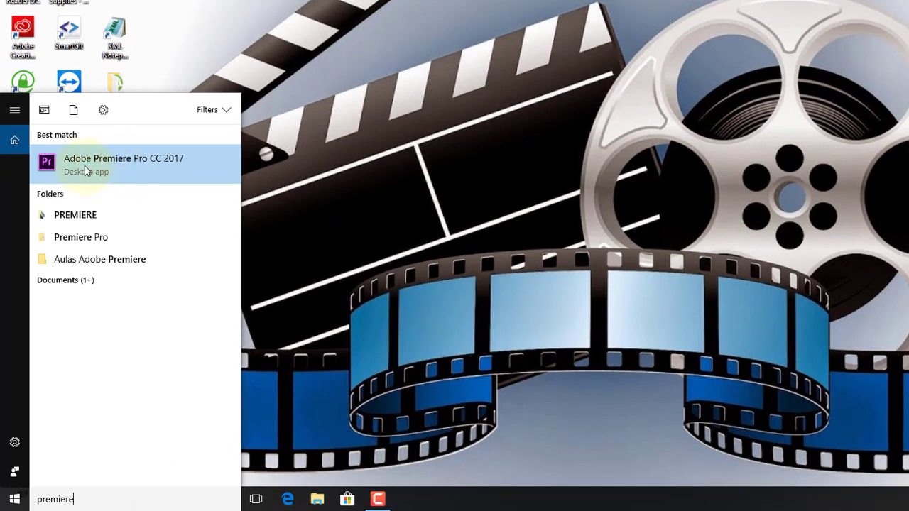
click(101, 169)
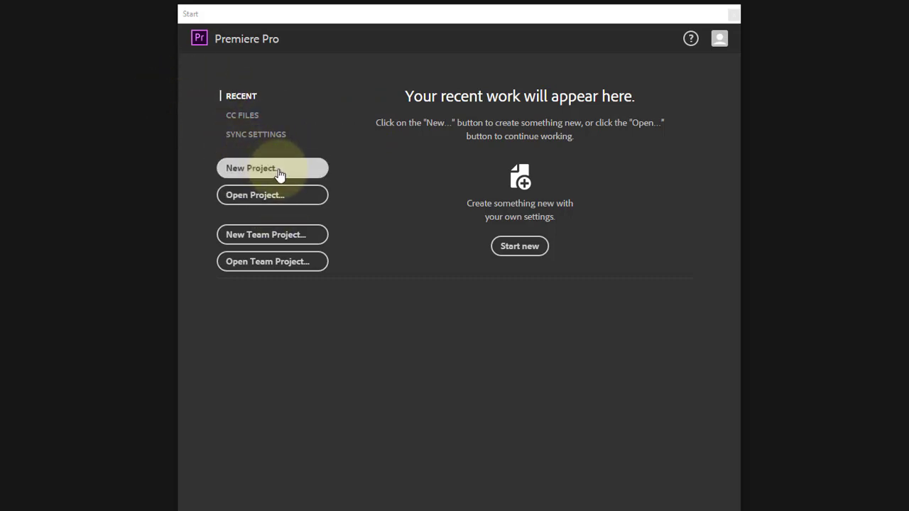
Start a New Project, toggle the label-colour option on and off, and name it 'Projeto Aula 01'
click(279, 174)
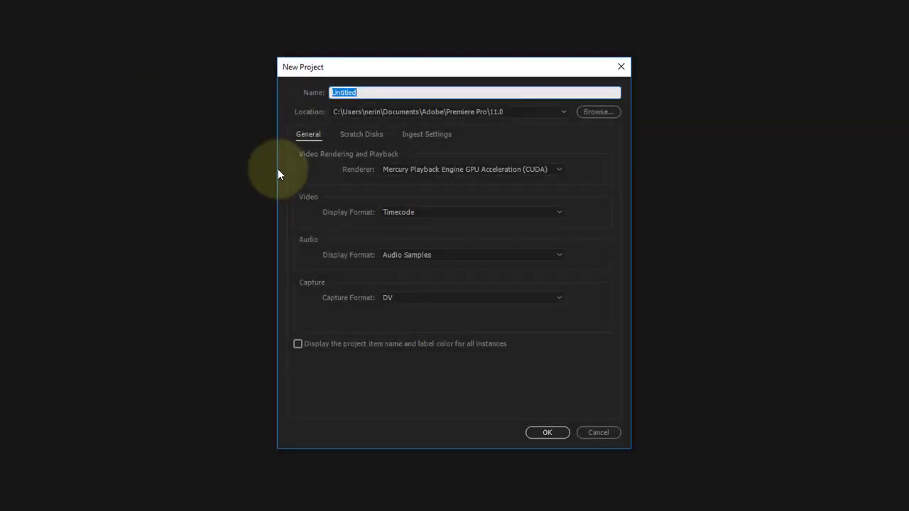
drag(434, 70, 294, 31)
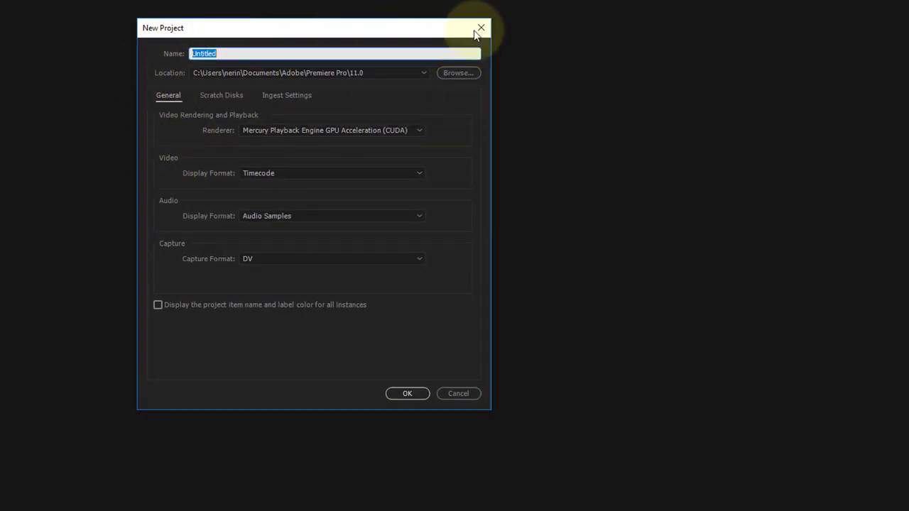
click(171, 304)
click(196, 327)
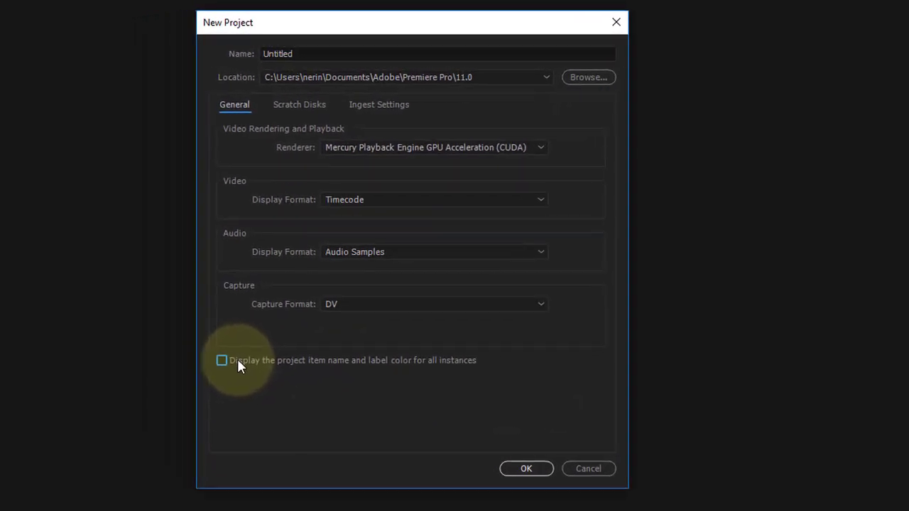
click(420, 55)
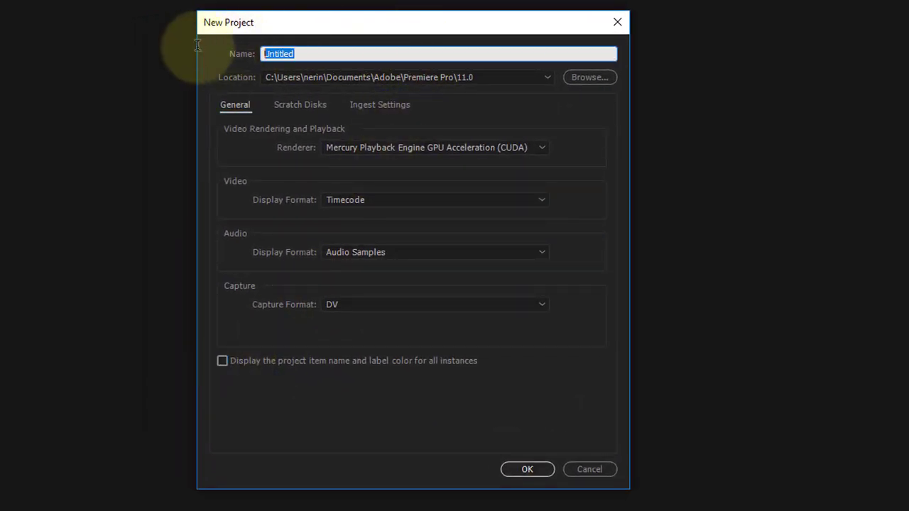
text(Pr)
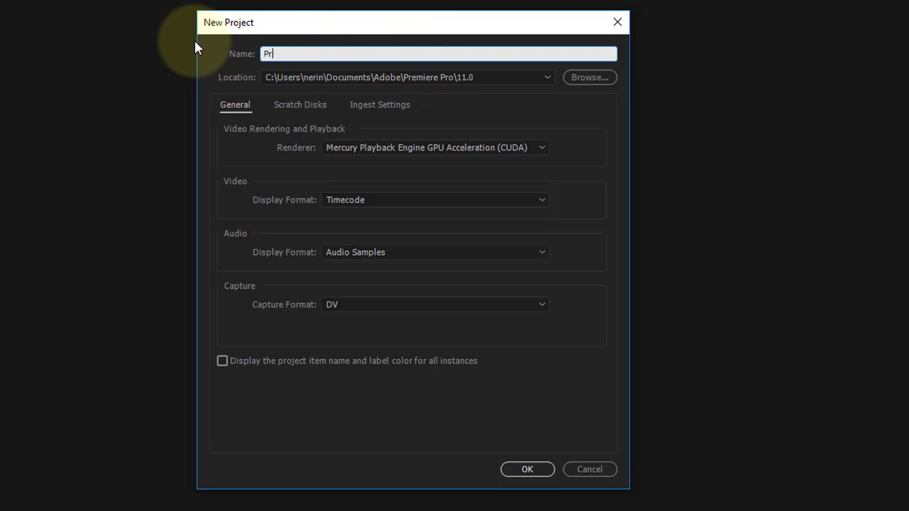
text(oj)
text(eto)
text( Aula 01)
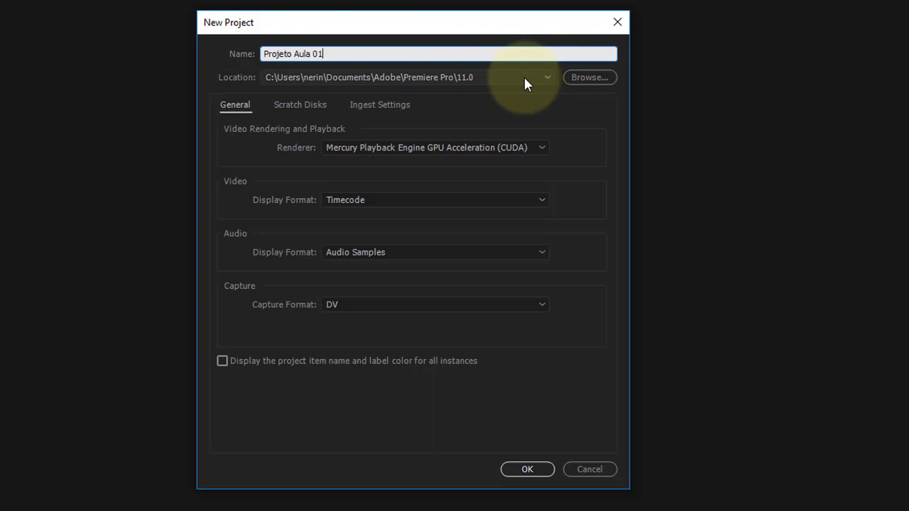
Browse for a new project location and open Documents\PRODUCAO SIDI
click(588, 77)
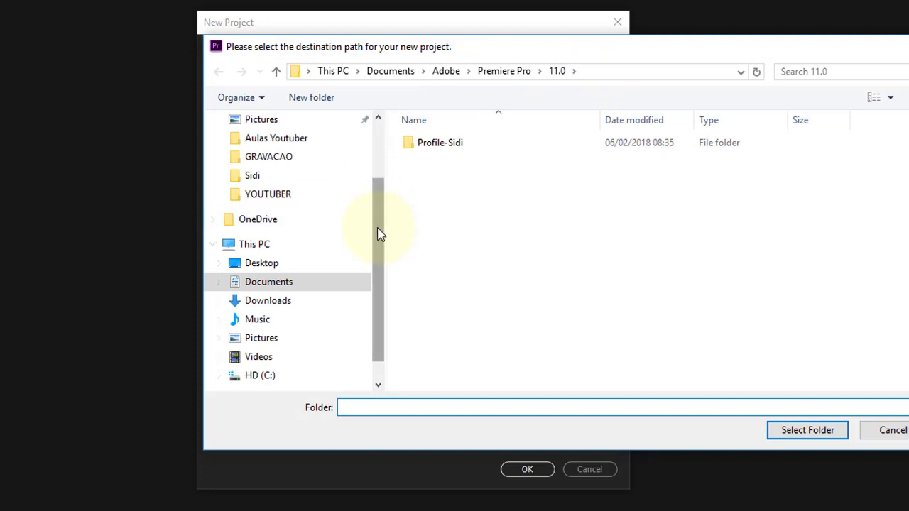
mouse_move(376, 235)
mouse_down()
mouse_move(376, 257)
mouse_move(288, 337)
mouse_up()
click(281, 339)
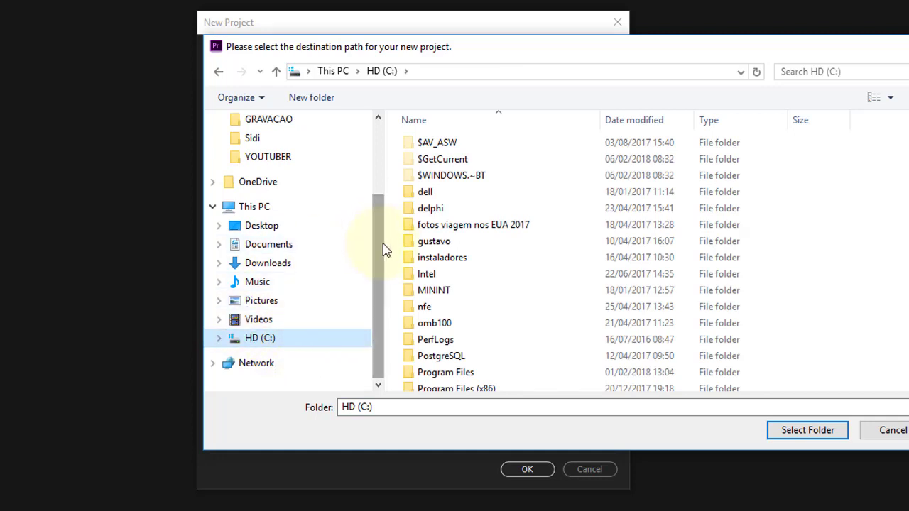
drag(382, 250, 392, 152)
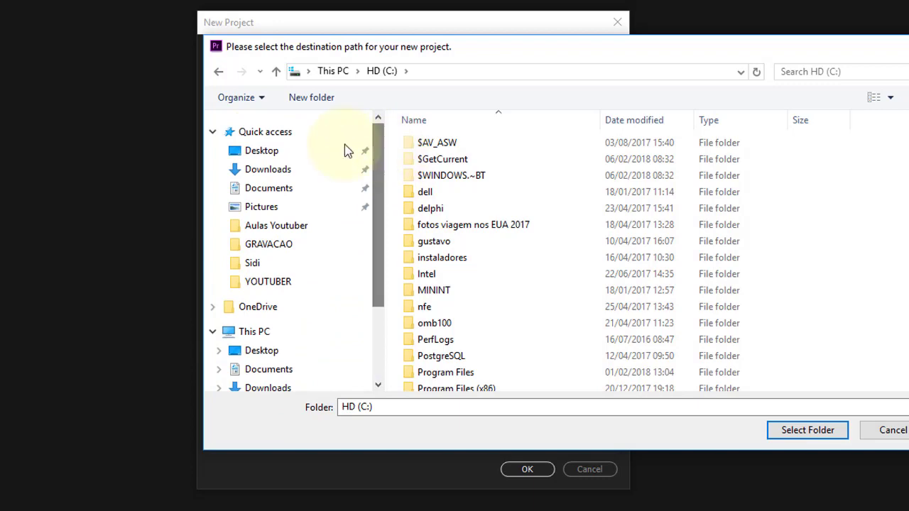
click(283, 194)
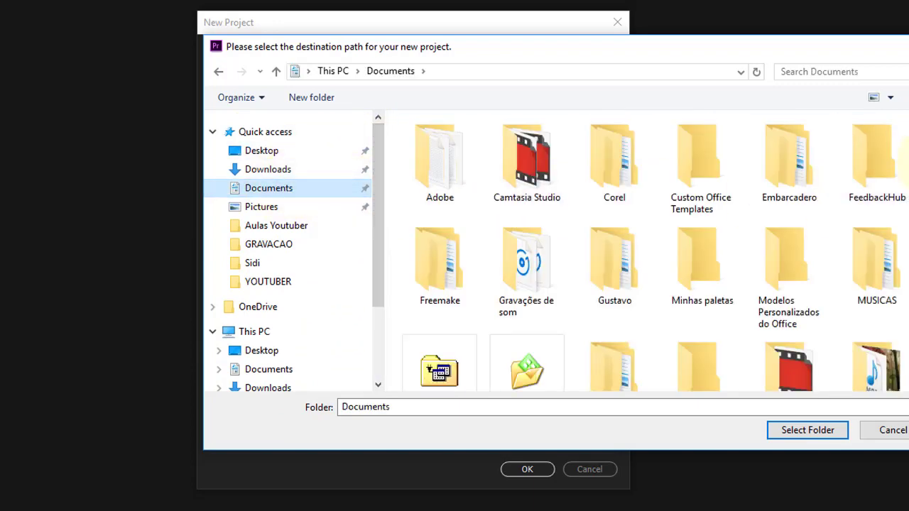
scroll(777, 153, down, 2)
scroll(778, 153, down, 2)
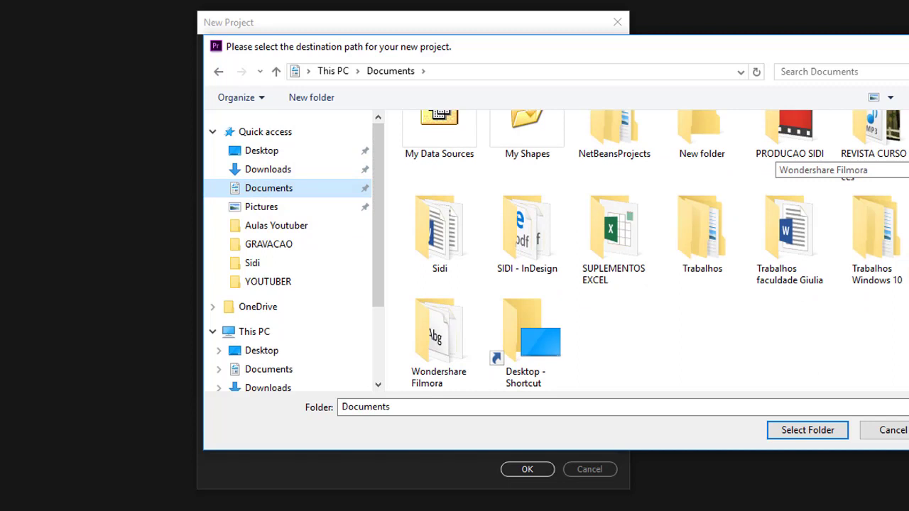
scroll(781, 163, up, 1)
click(804, 228)
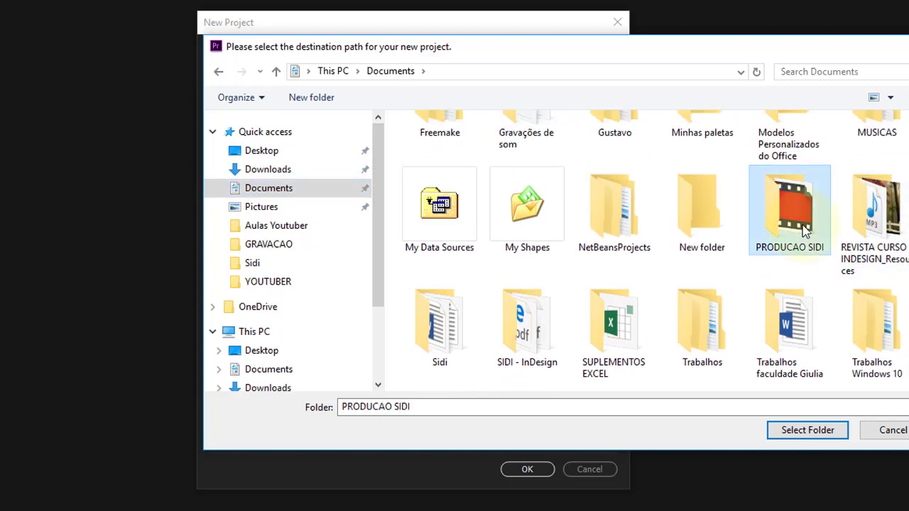
double_click(805, 229)
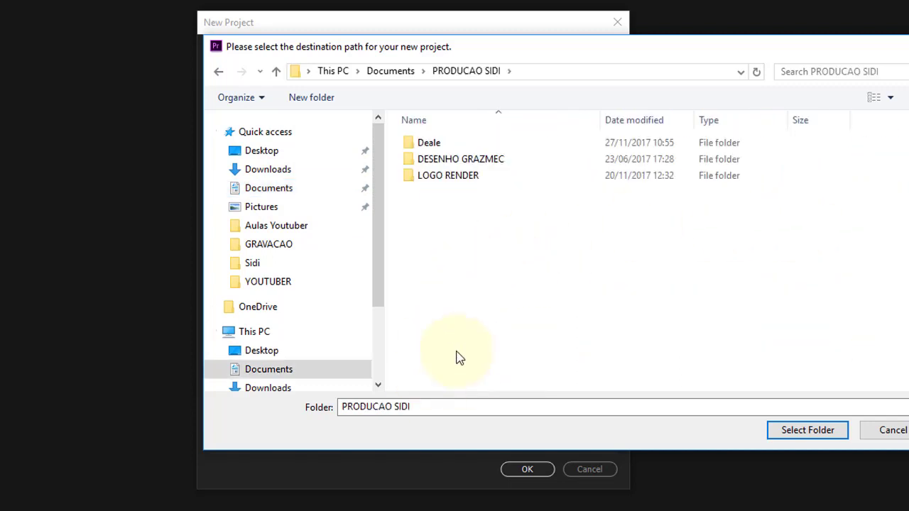
Create the folder AULAS PREMIERE CC in PRODUCAO SIDI and open it as the destination
right_click(464, 292)
mouse_move(388, 476)
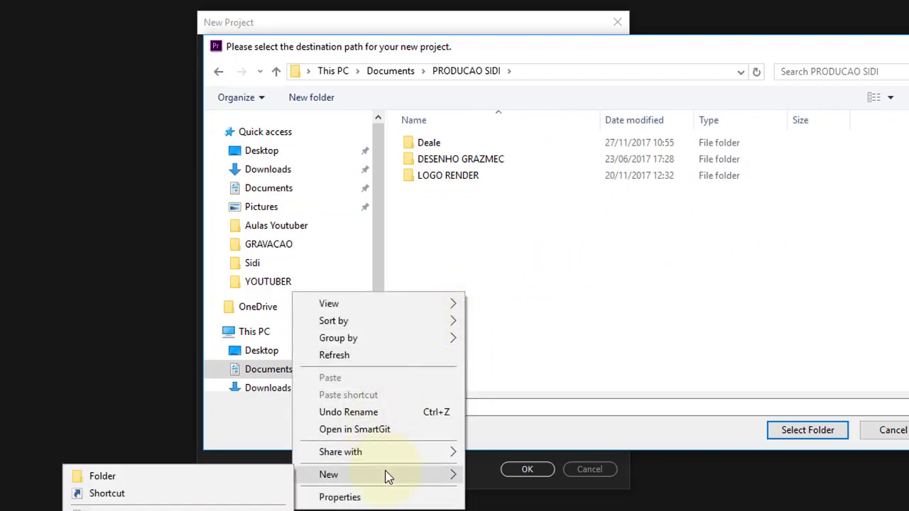
click(221, 475)
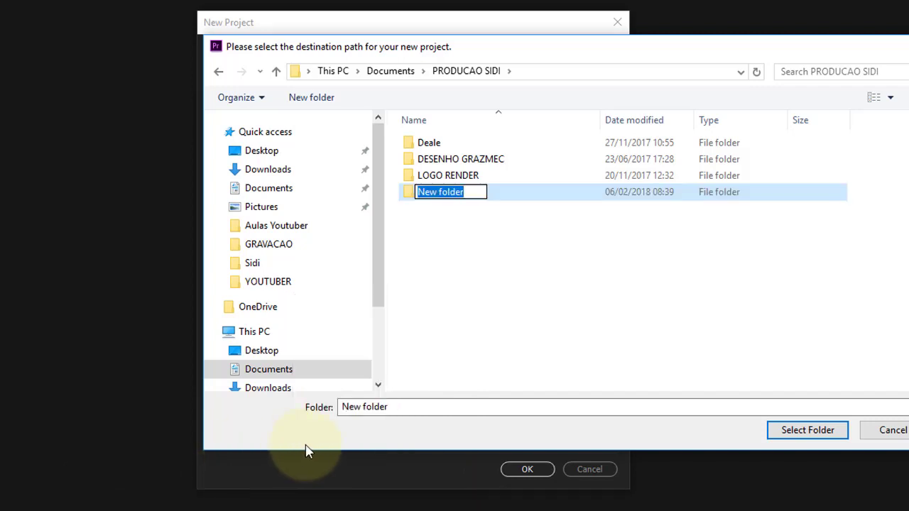
text(AULAS PR)
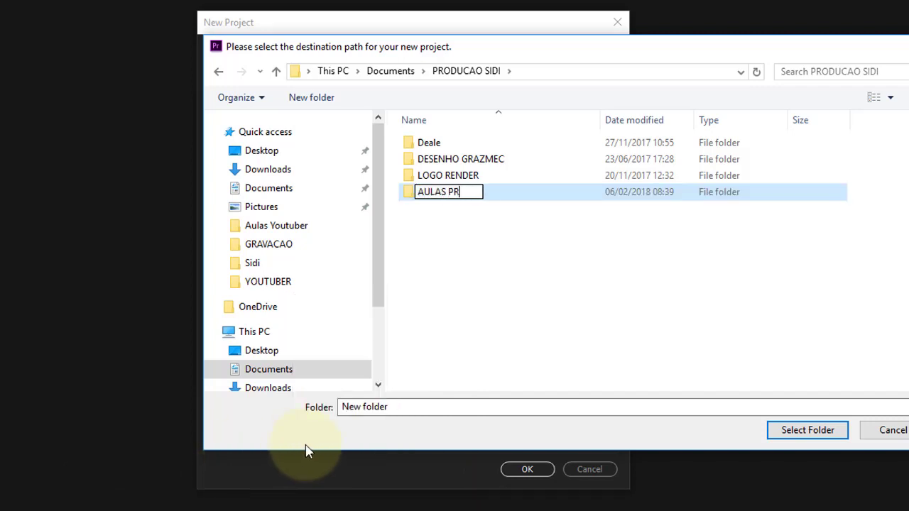
text(EMIERE CC)
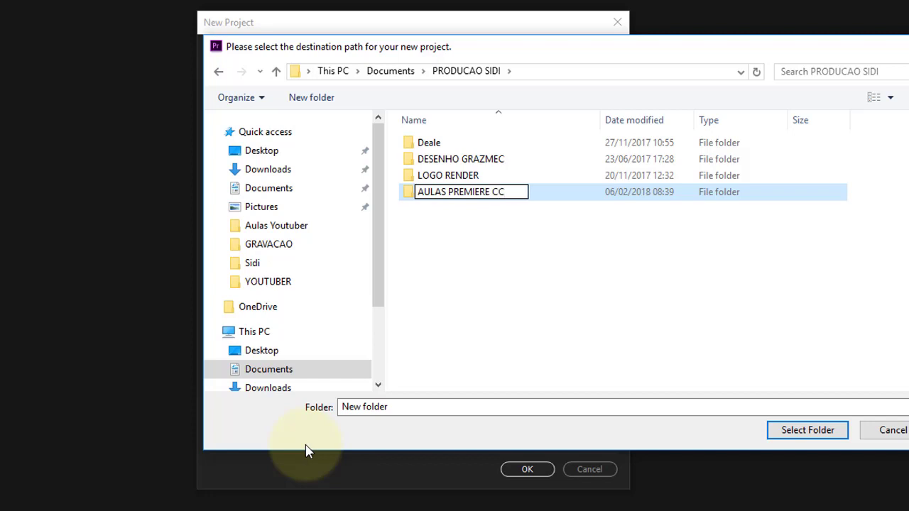
key(Return)
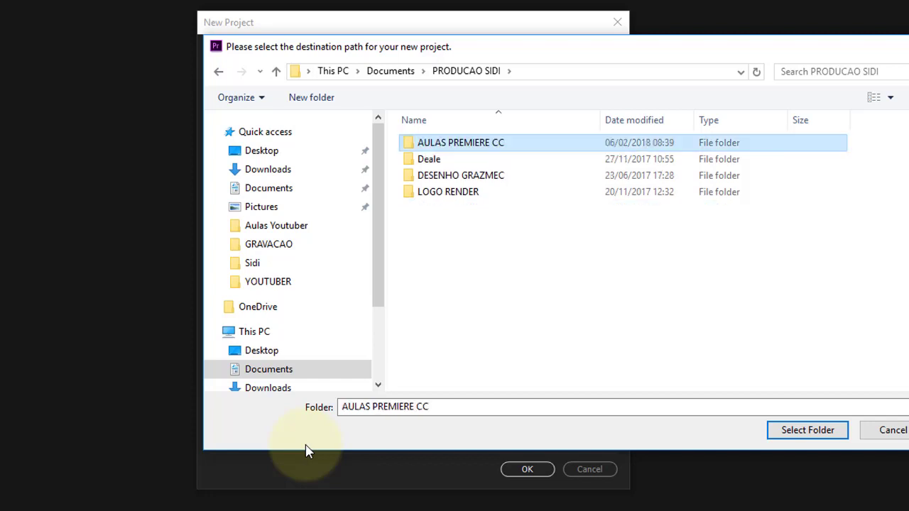
double_click(496, 143)
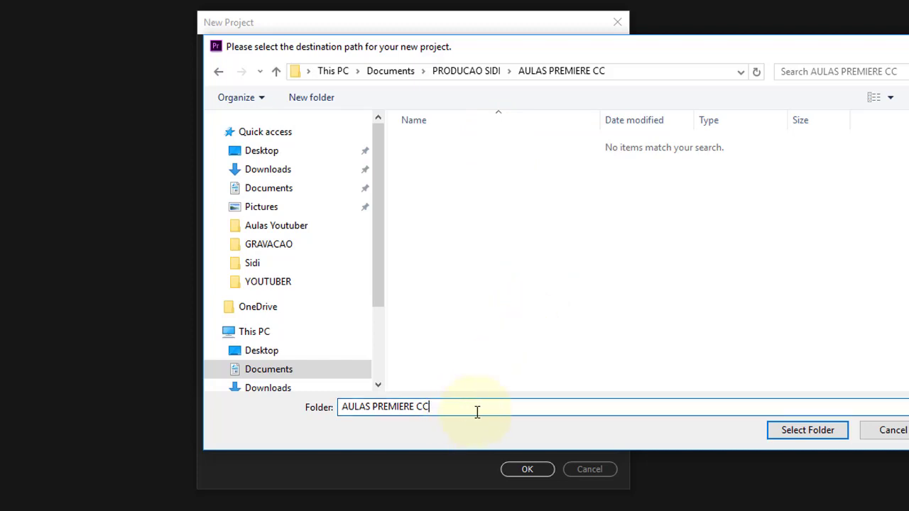
drag(477, 412, 275, 412)
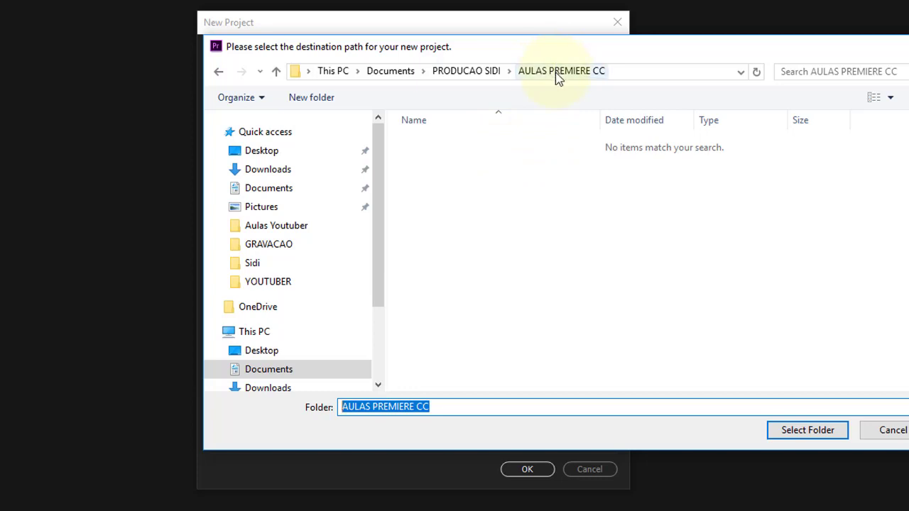
click(811, 442)
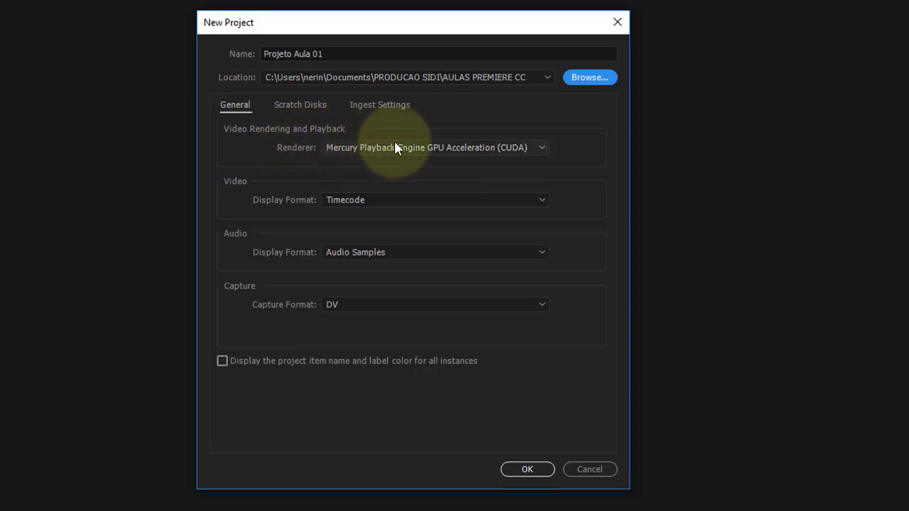
click(541, 148)
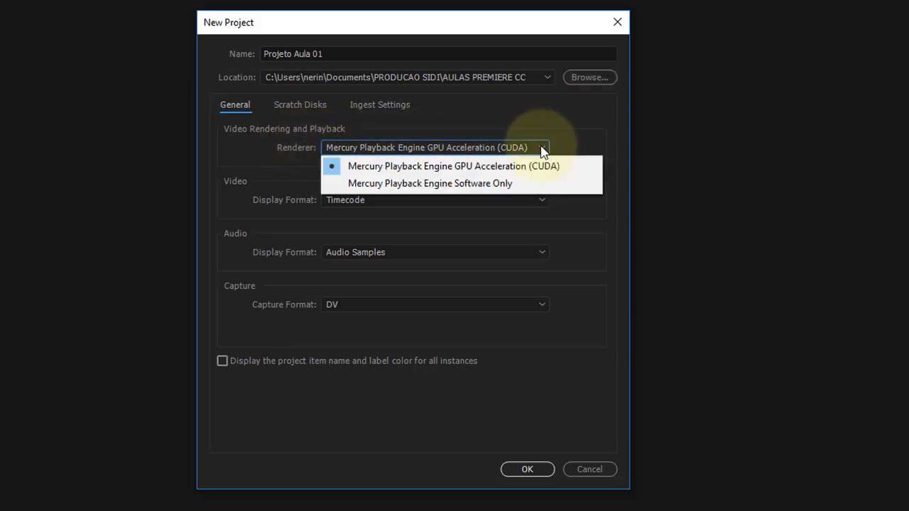
click(542, 149)
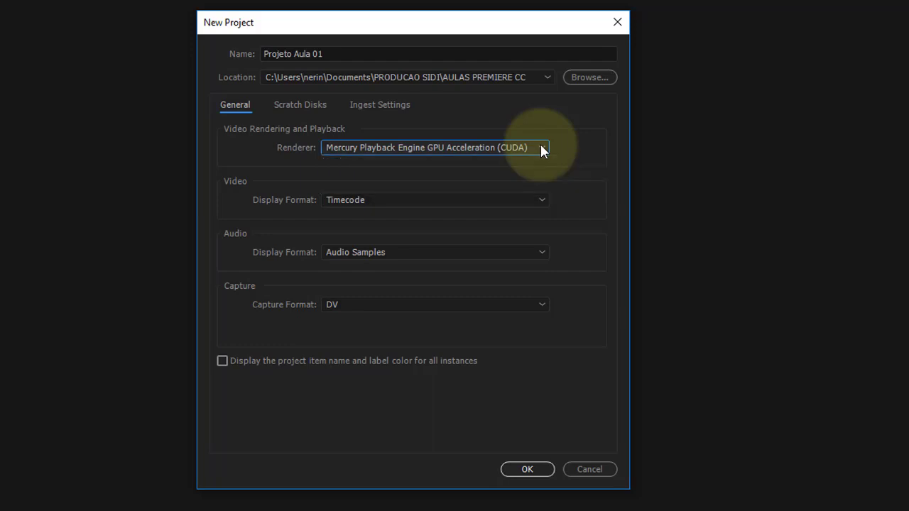
click(513, 147)
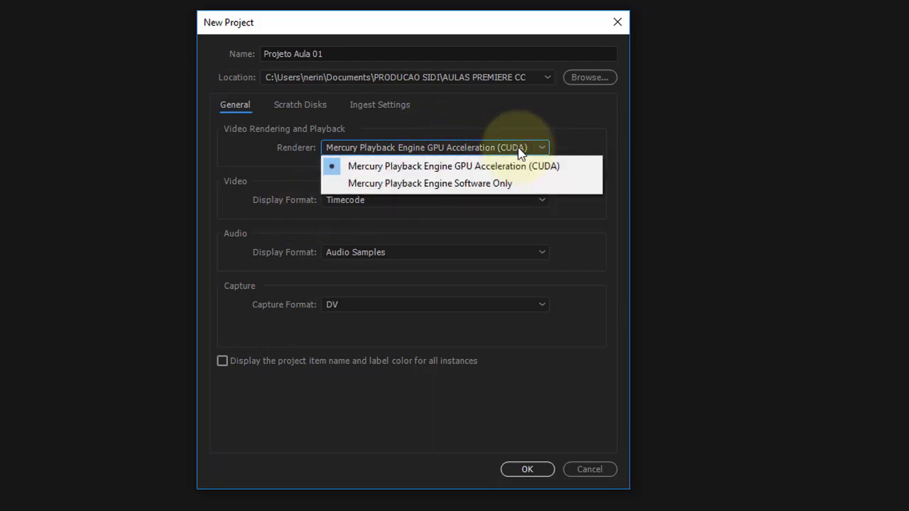
click(511, 168)
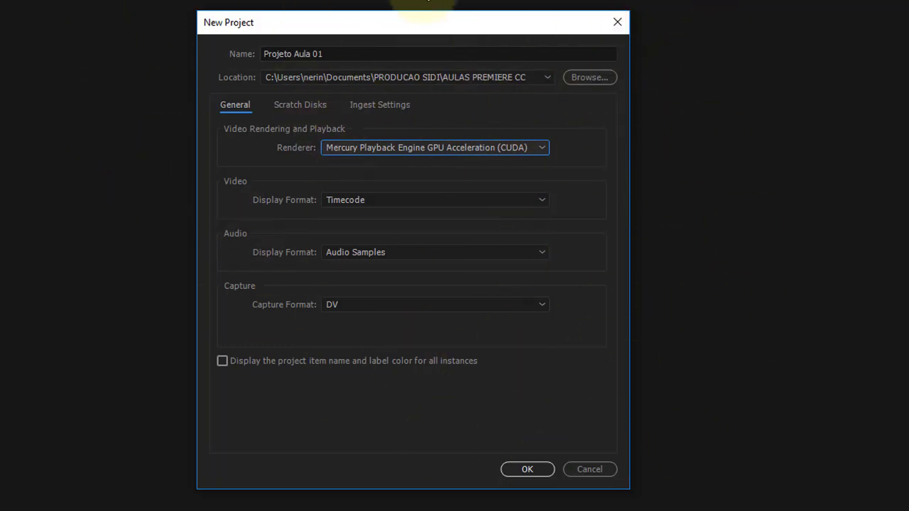
click(536, 206)
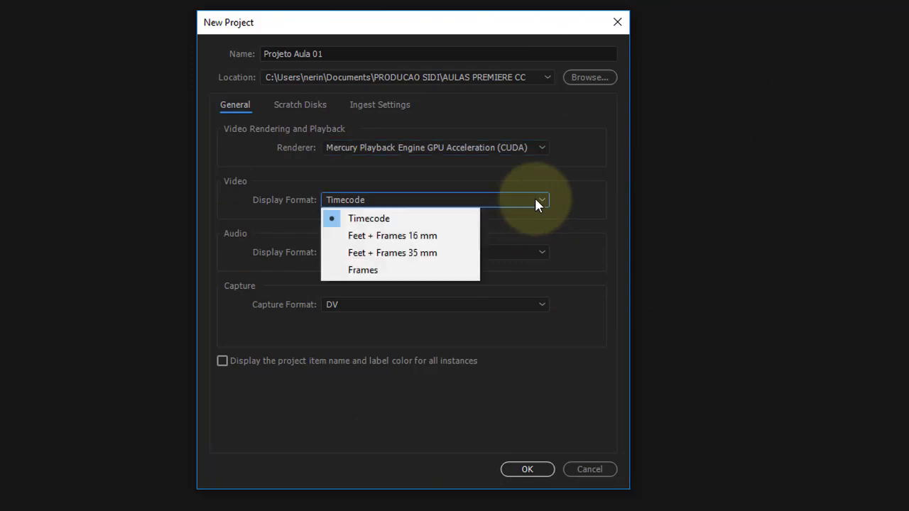
click(536, 201)
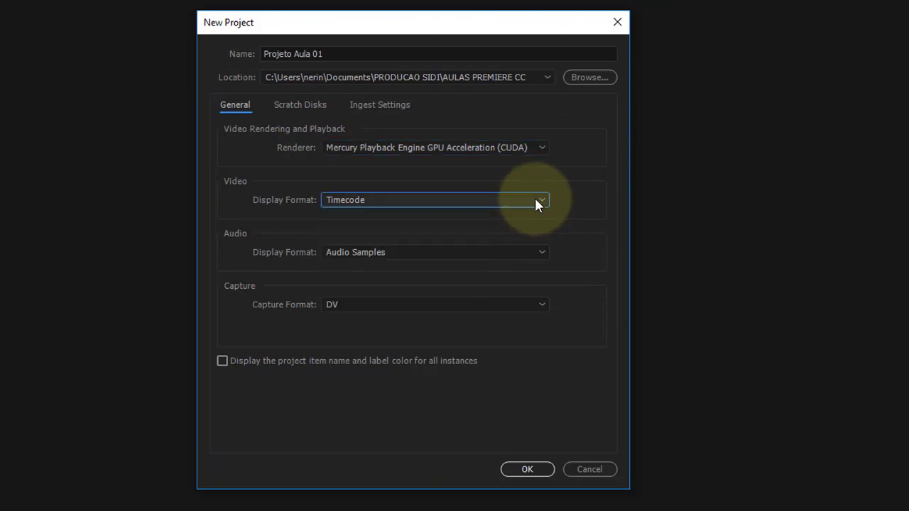
click(539, 252)
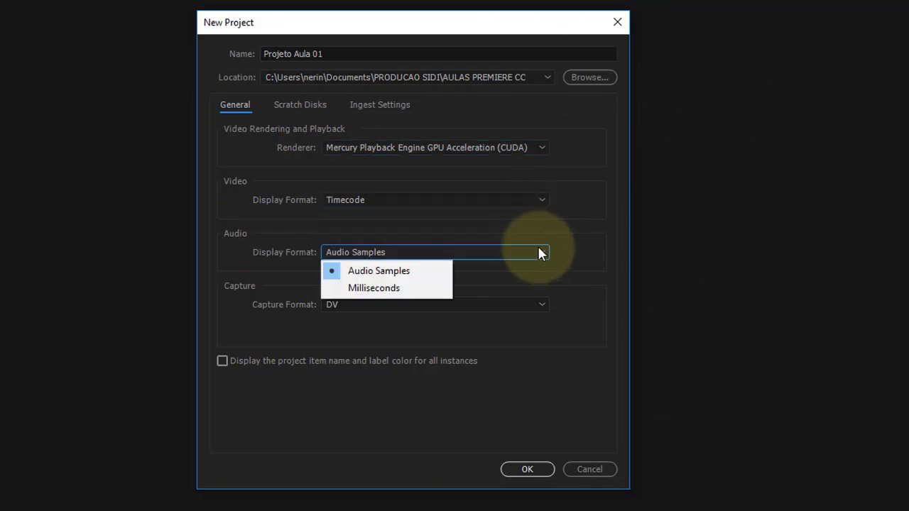
click(540, 253)
click(522, 305)
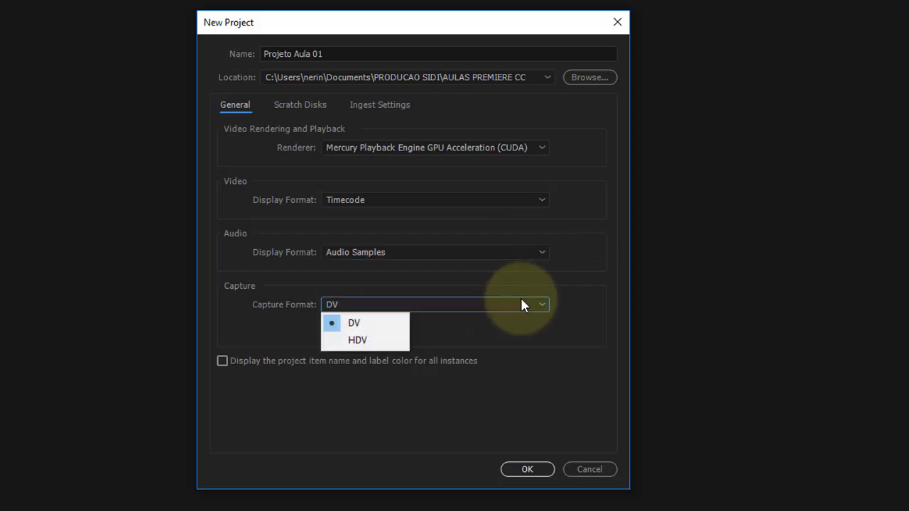
click(380, 341)
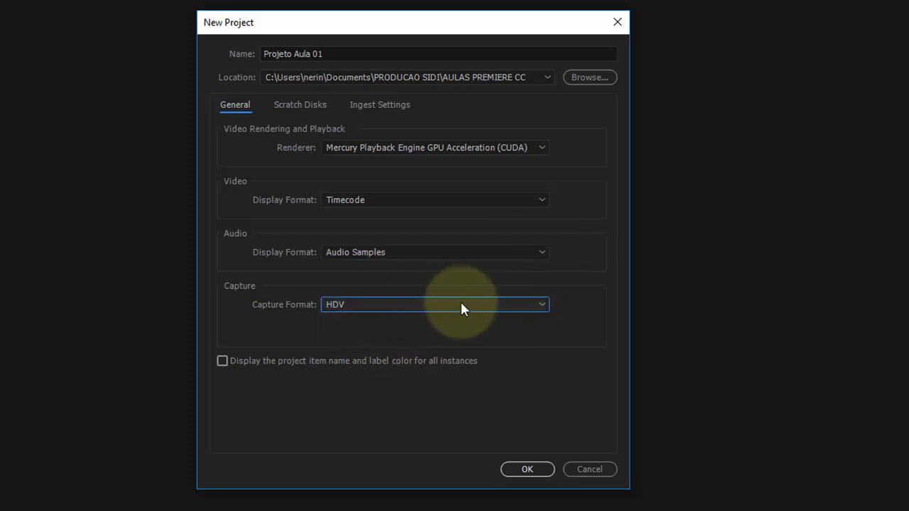
click(461, 307)
click(379, 324)
click(406, 306)
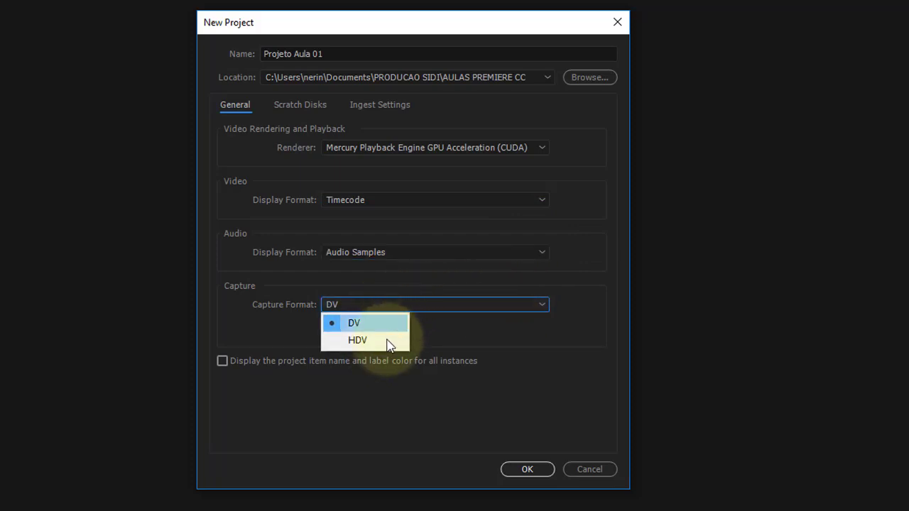
click(384, 342)
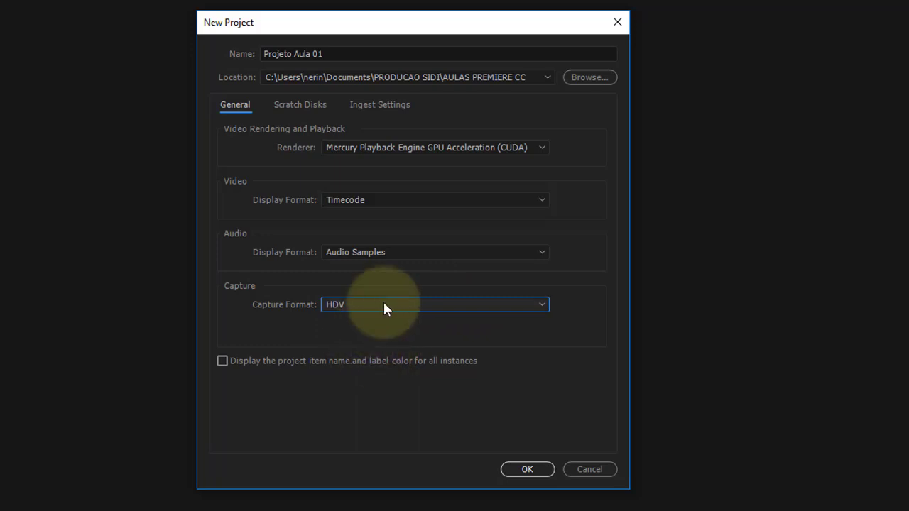
click(383, 307)
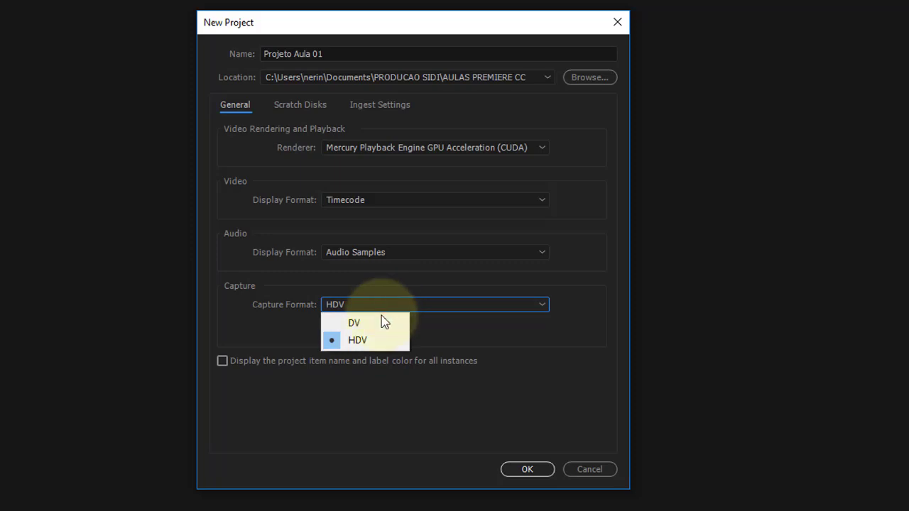
click(382, 318)
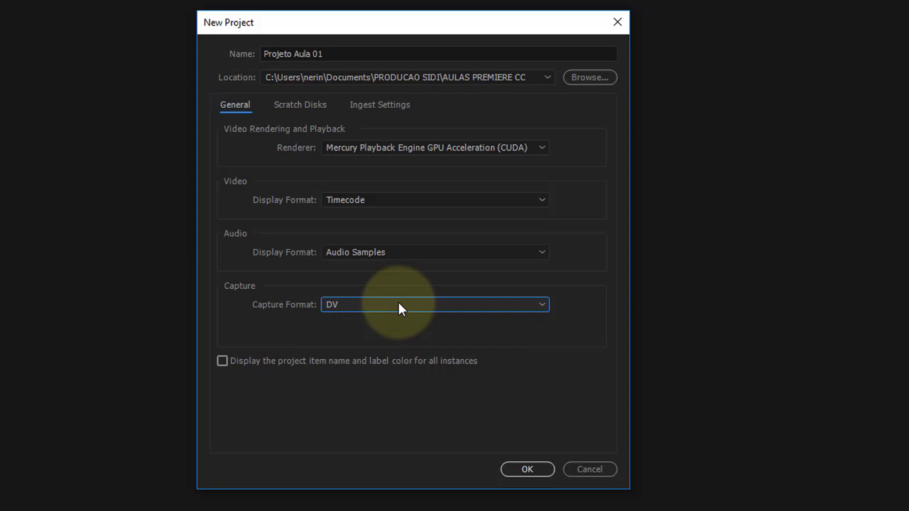
click(399, 308)
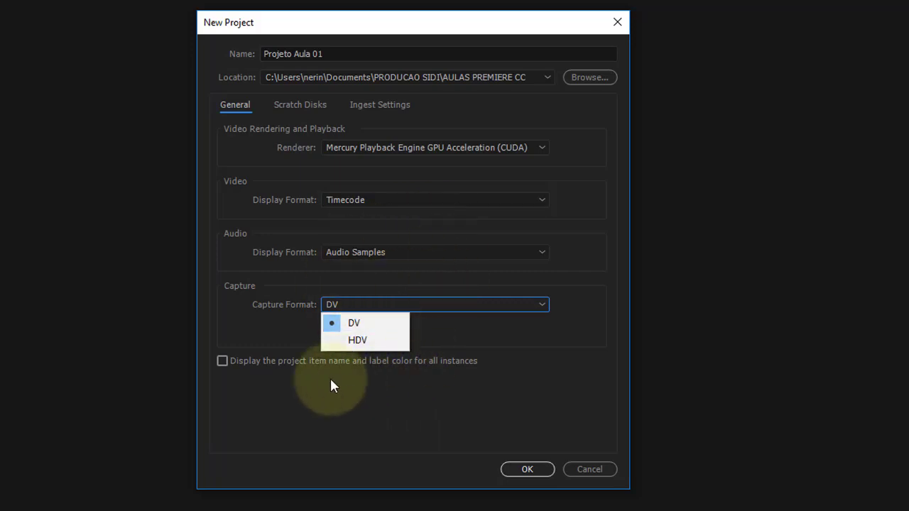
click(527, 349)
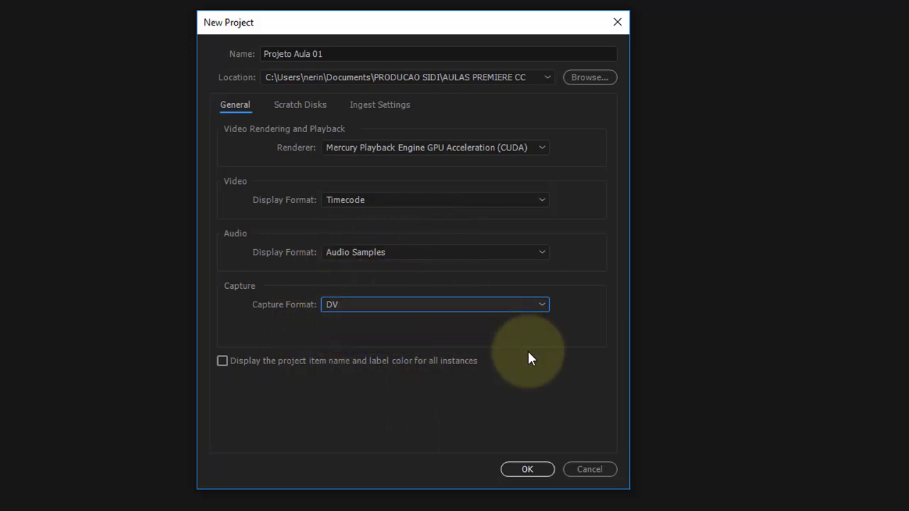
click(493, 307)
click(496, 306)
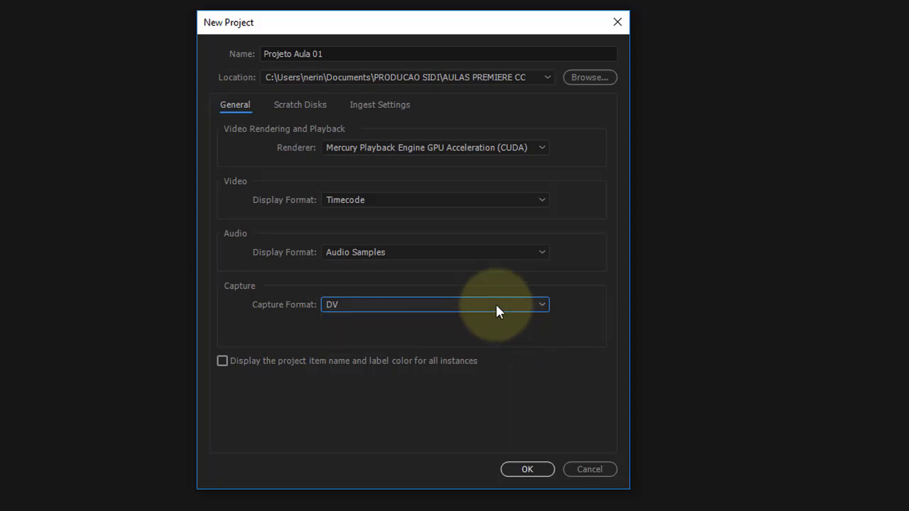
click(310, 54)
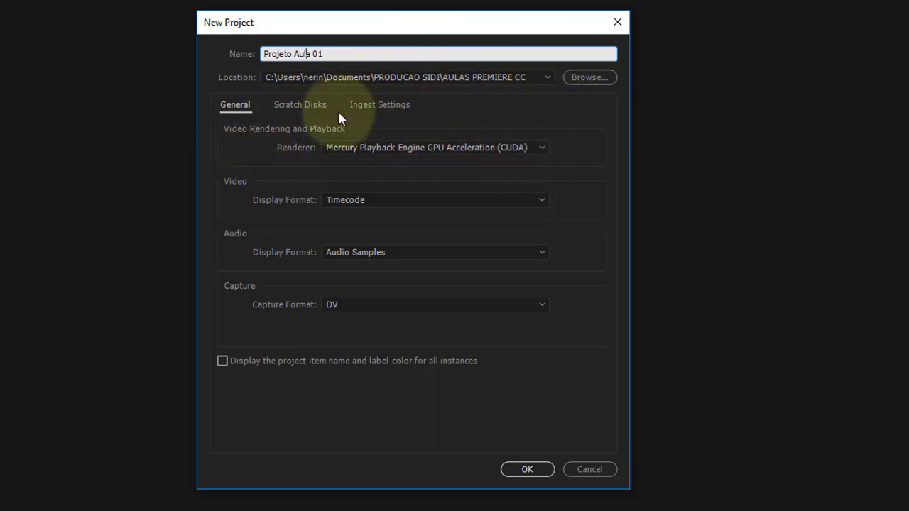
Check the default Scratch Disks and Ingest Settings, then create the 'Projeto Aula 01' project
click(242, 106)
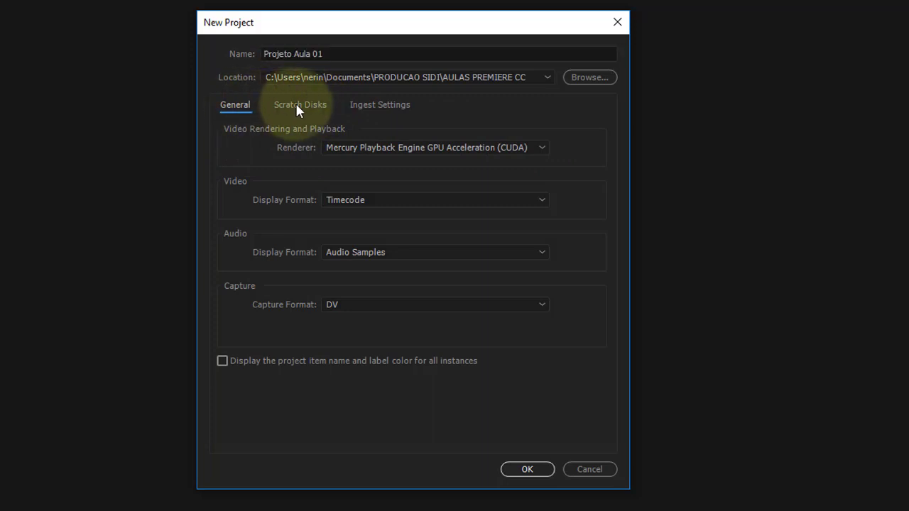
click(296, 106)
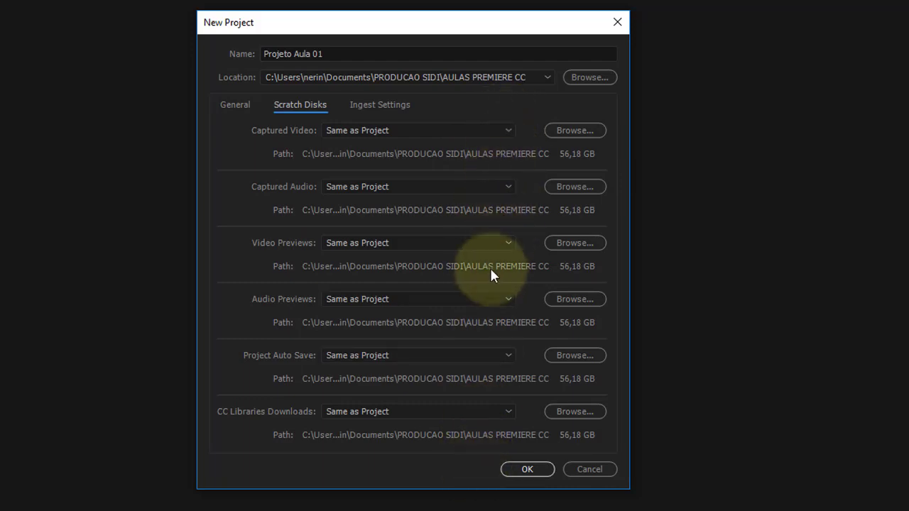
click(234, 103)
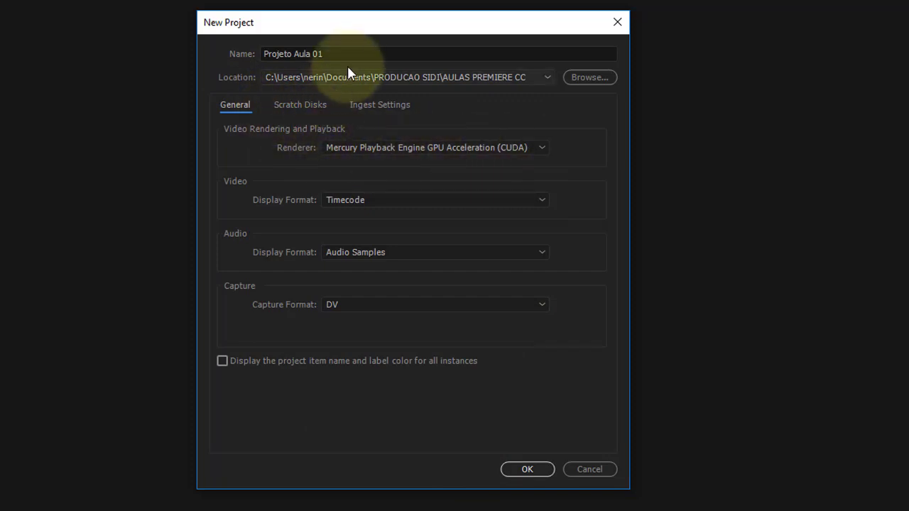
click(310, 108)
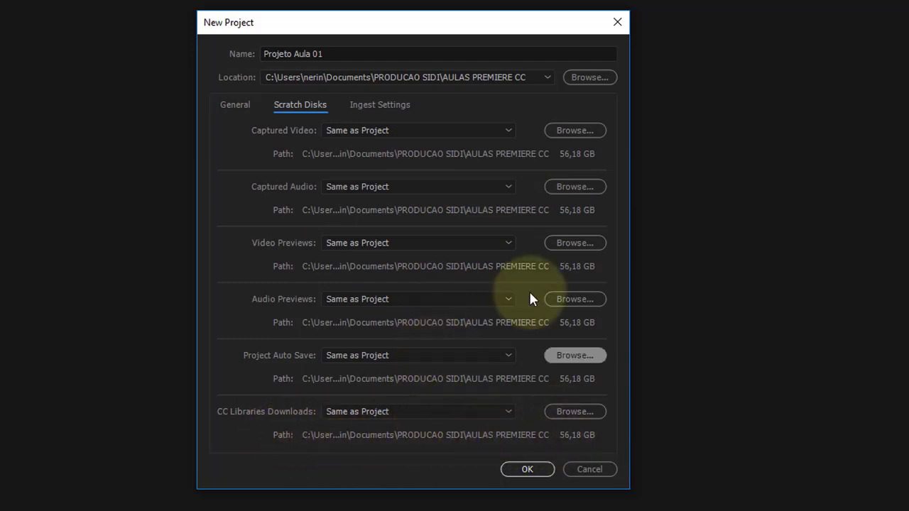
click(387, 112)
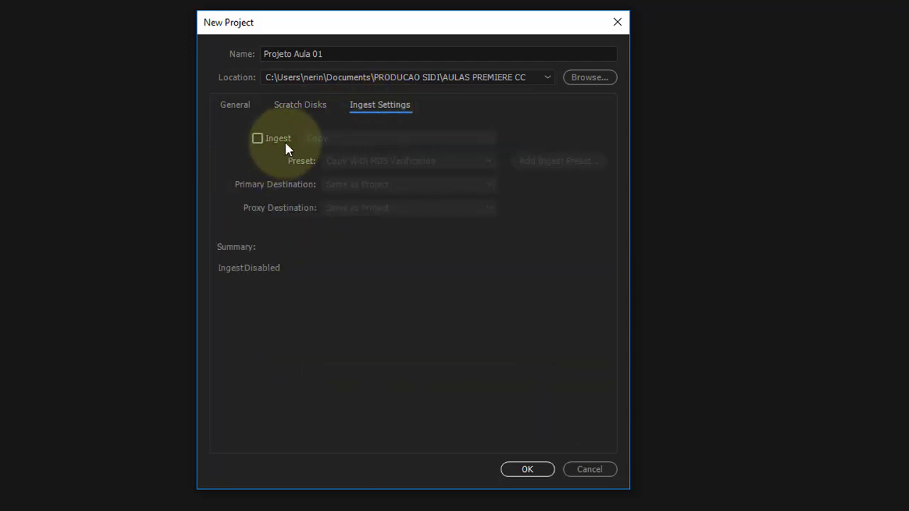
click(309, 106)
click(237, 106)
click(291, 106)
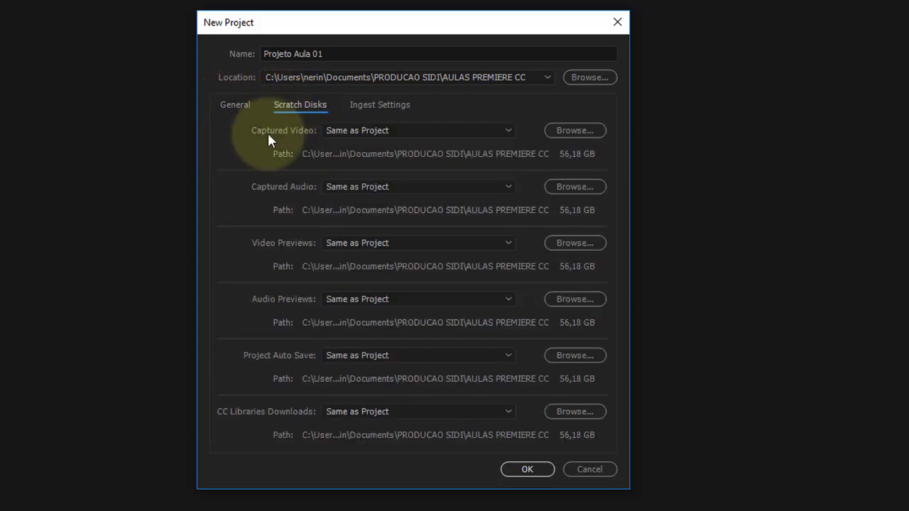
click(508, 469)
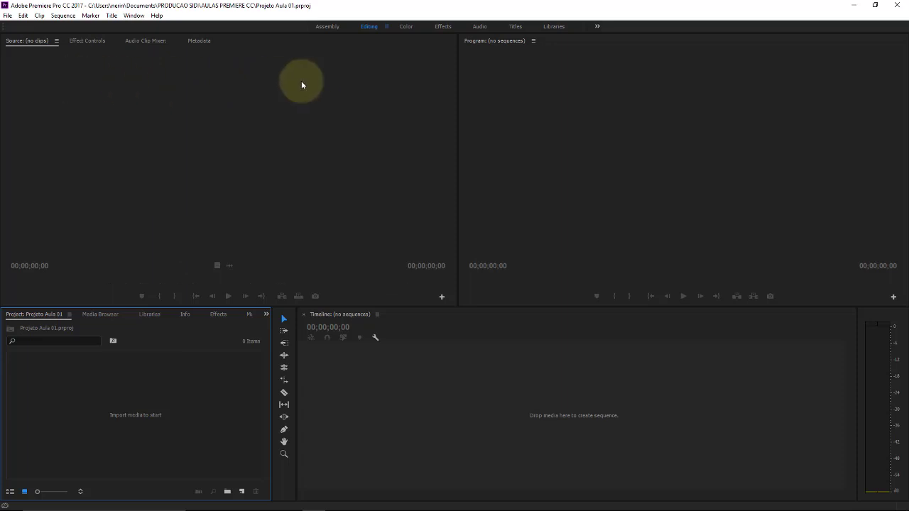
Switch focus back and forth between the Source and Program monitors, ending on Source
click(329, 98)
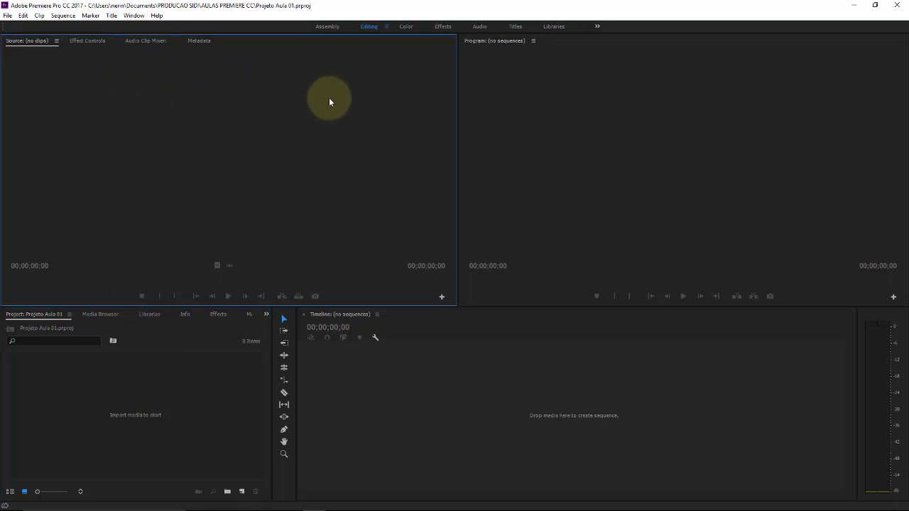
click(523, 105)
click(277, 196)
click(552, 183)
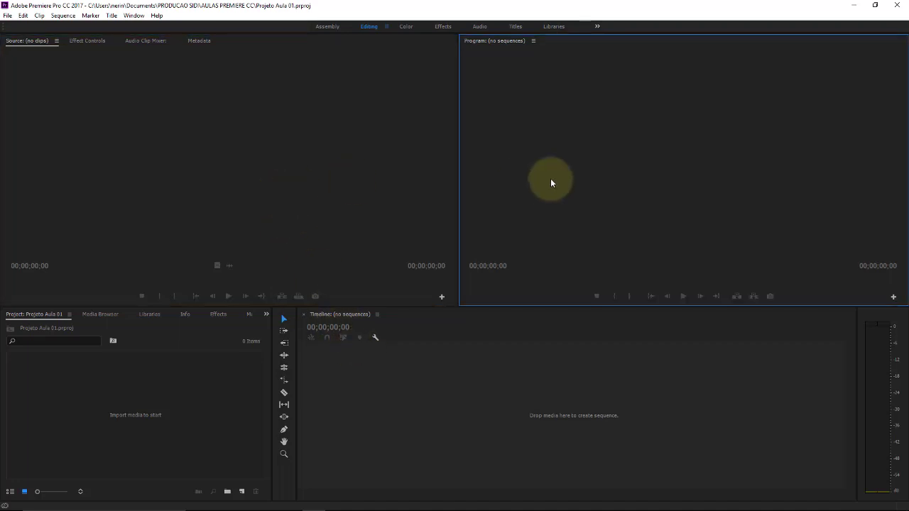
click(382, 148)
click(561, 149)
click(383, 148)
click(567, 147)
click(384, 148)
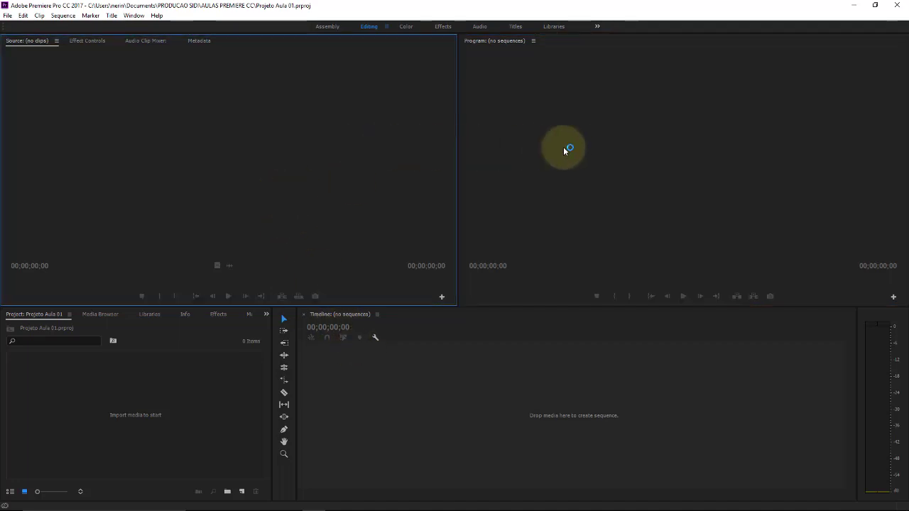
click(326, 152)
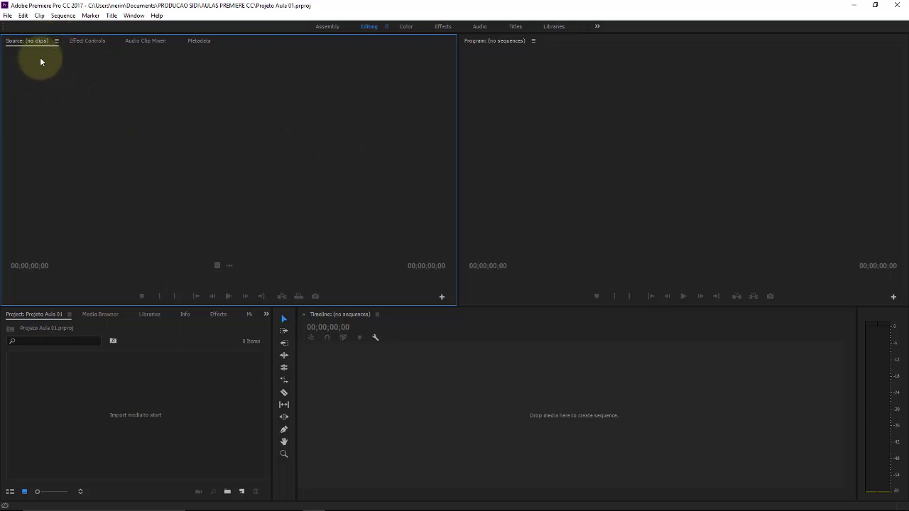
Look at the Metadata panel, then bring up Effect Controls in the Source monitor's place
click(78, 40)
click(206, 44)
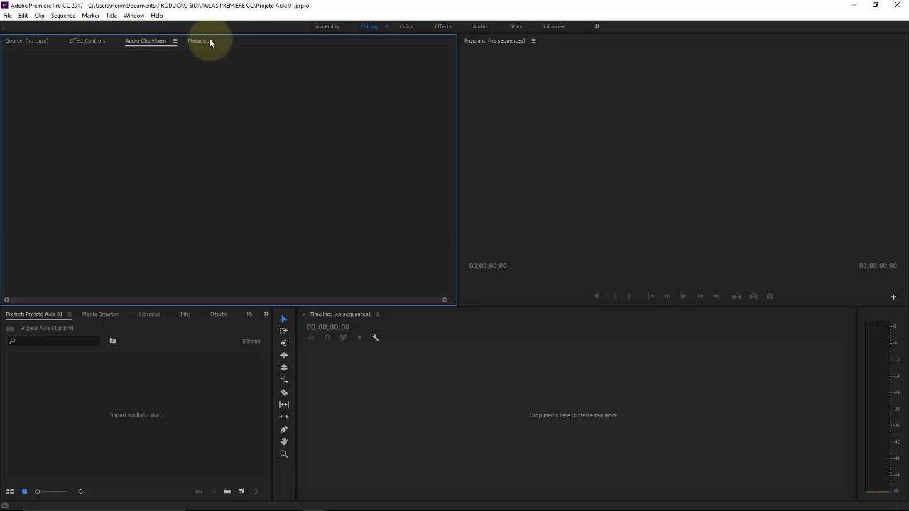
click(88, 41)
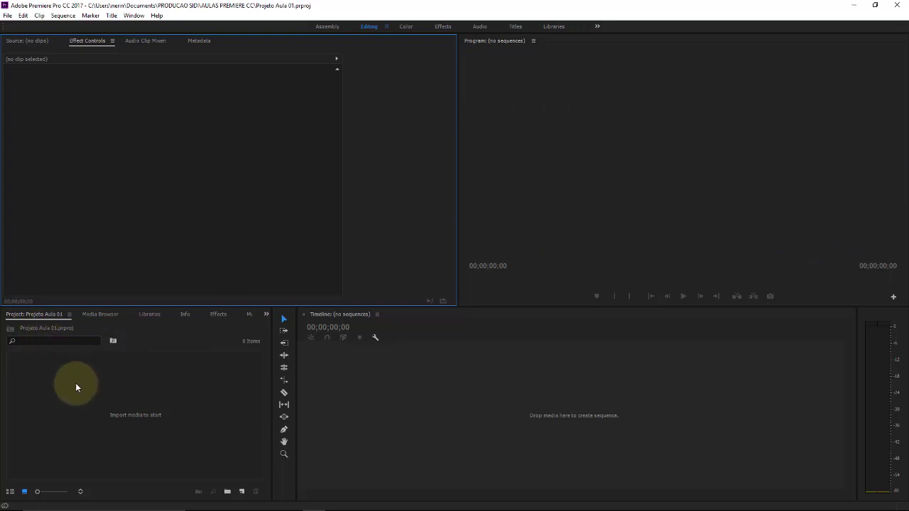
Browse the Media Browser, Project, Libraries and Info tabs, ending on the Effects panel's folders
click(100, 314)
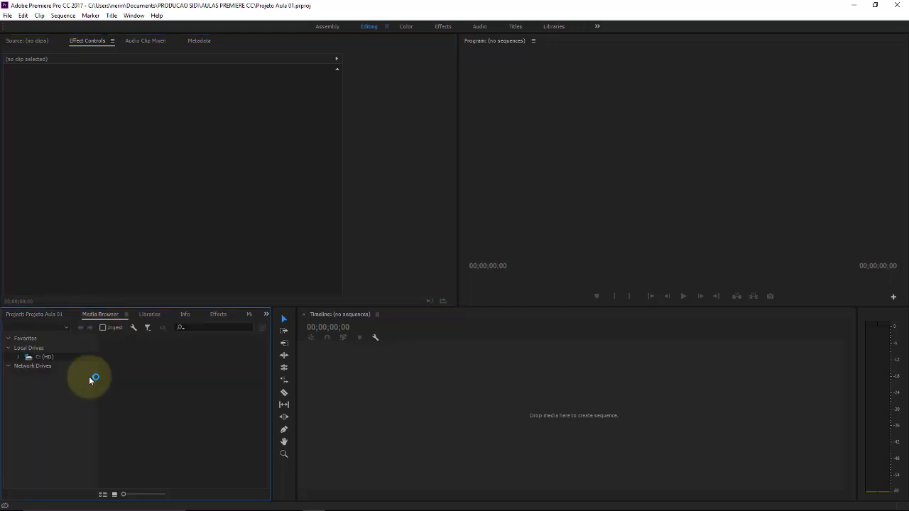
click(56, 314)
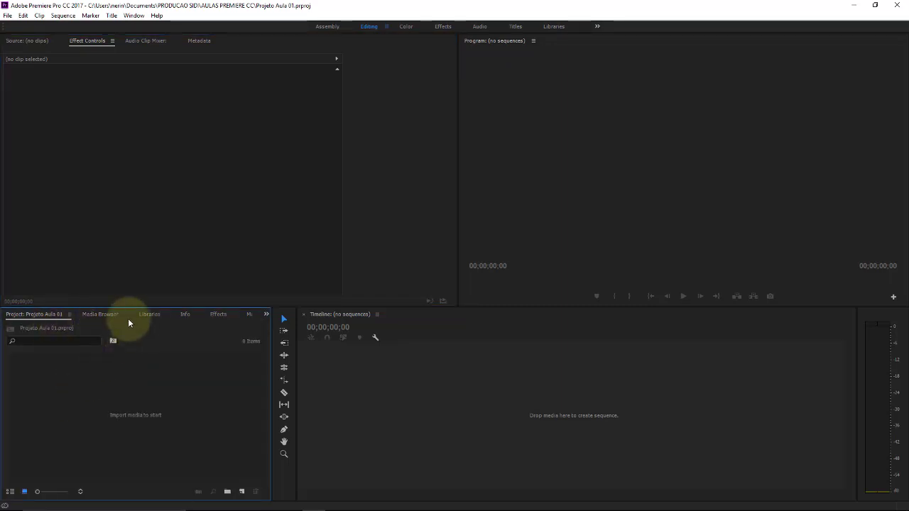
click(100, 314)
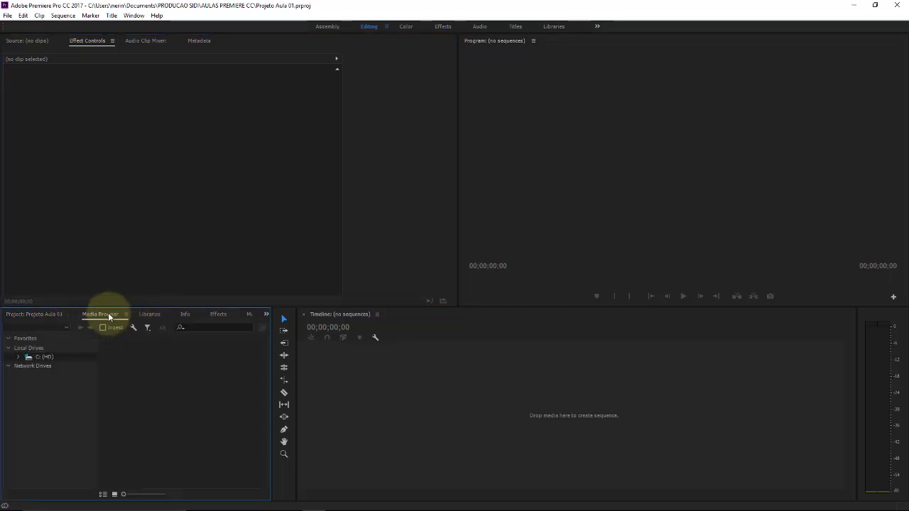
click(152, 314)
click(186, 314)
click(219, 315)
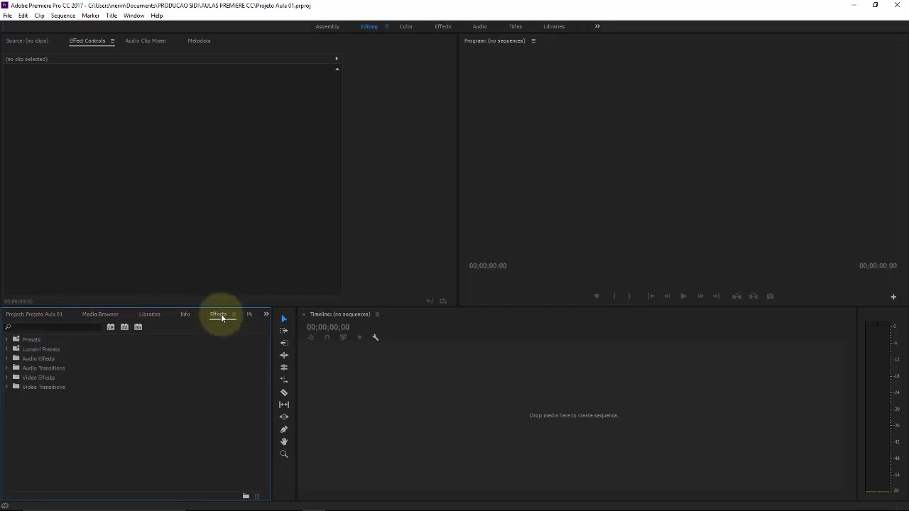